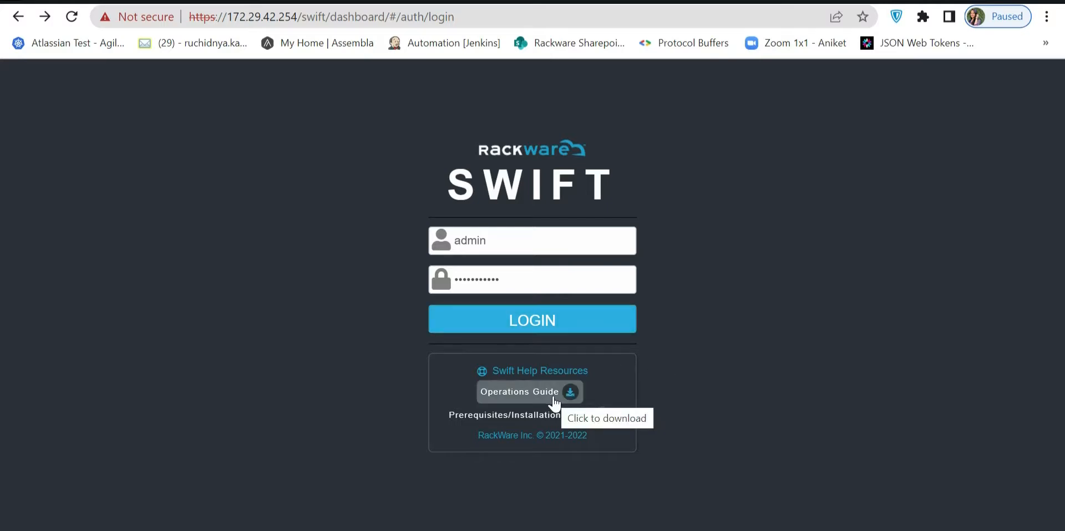
Log in with the prefilled admin account and open the image registry administration page.
{"action": "left_click", "coordinate": [529, 331]}
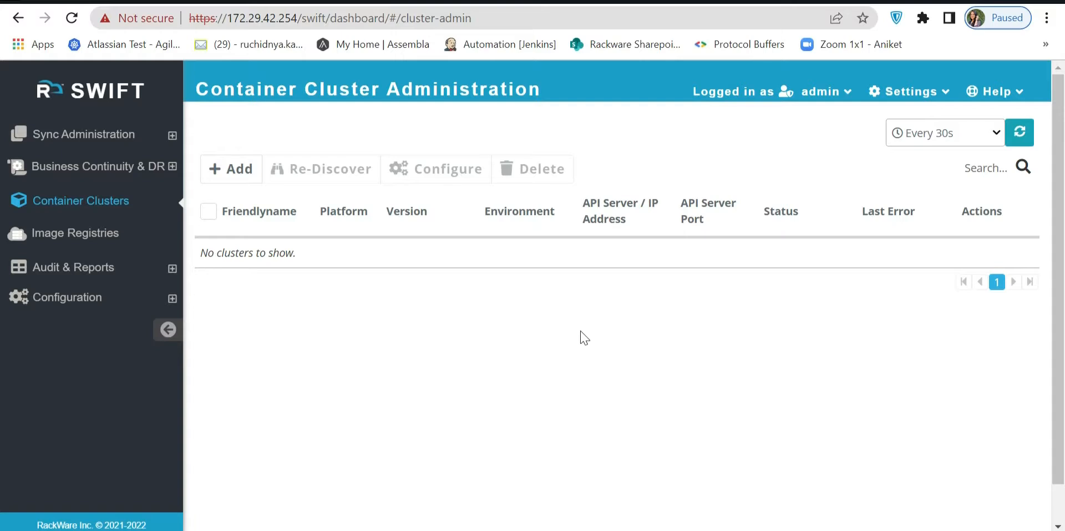
{"action": "left_click", "coordinate": [43, 235]}
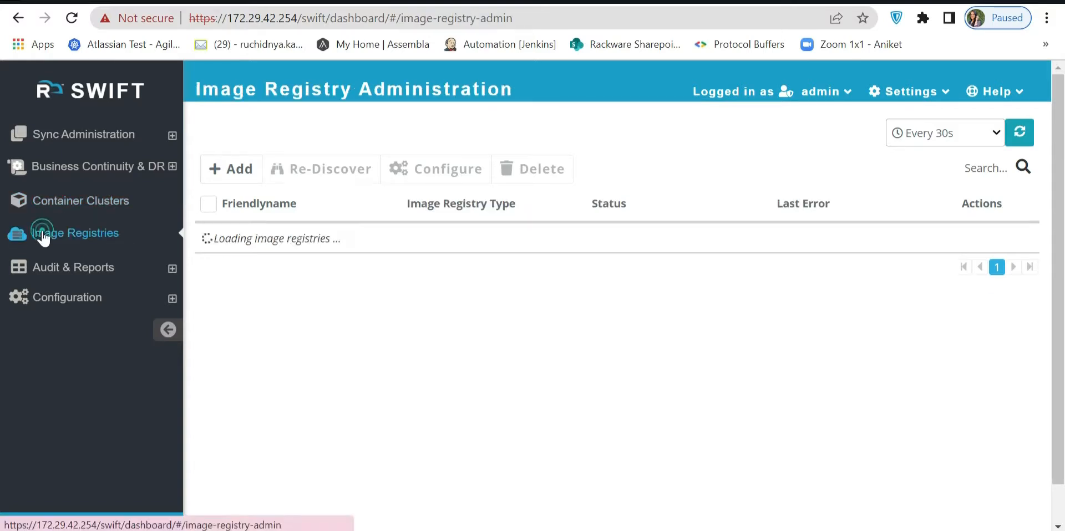
Add a Docker Hub image registry named src-docker-registry, entering the account's username and password.
{"action": "left_click", "coordinate": [243, 171]}
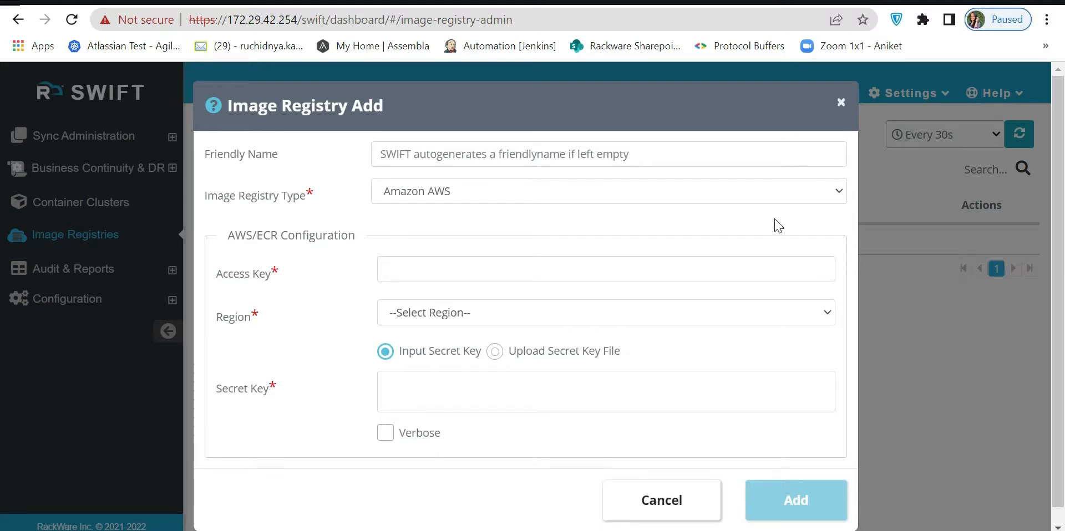
{"action": "left_click", "coordinate": [753, 194]}
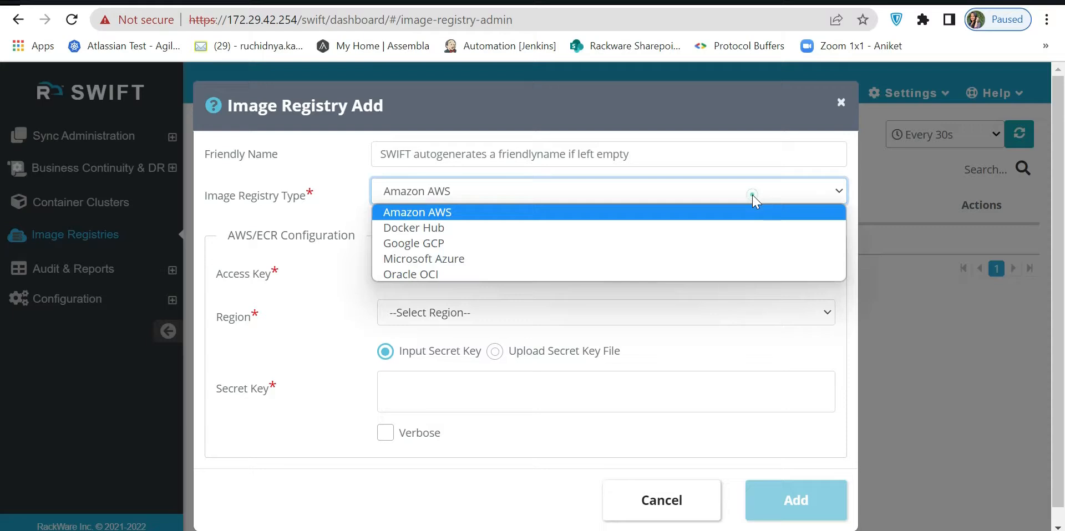
{"action": "left_click", "coordinate": [717, 229]}
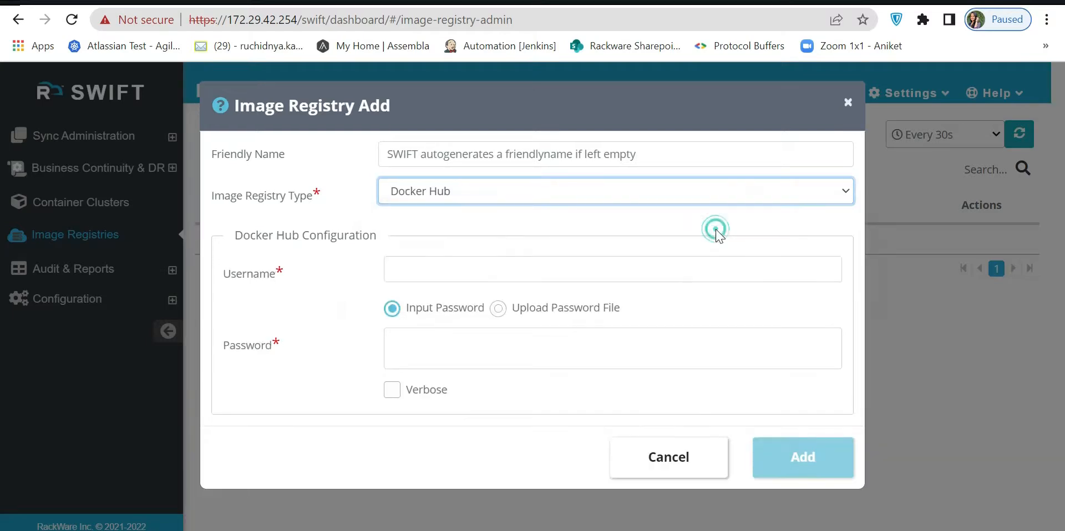
{"action": "left_click", "coordinate": [551, 150]}
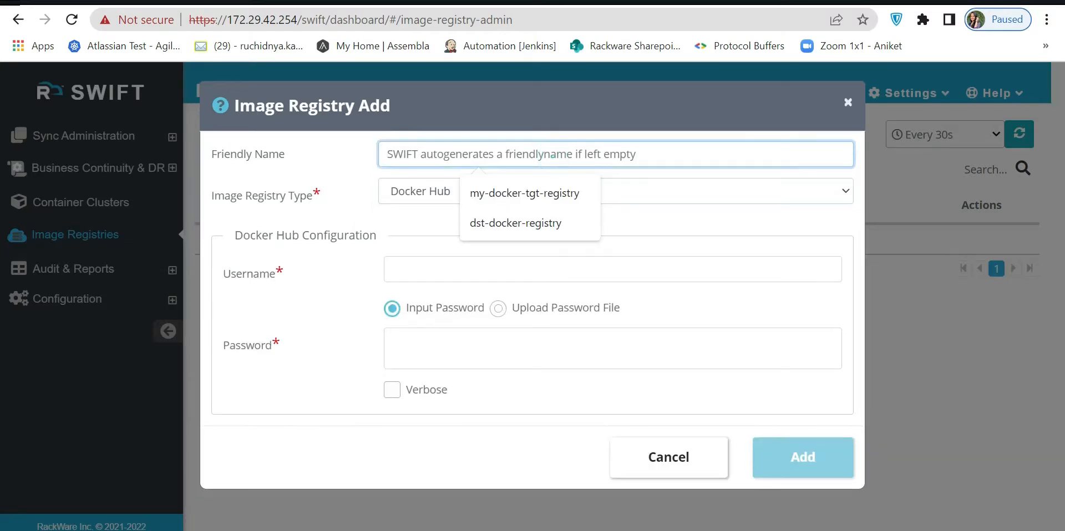
{"action": "left_click", "coordinate": [532, 192]}
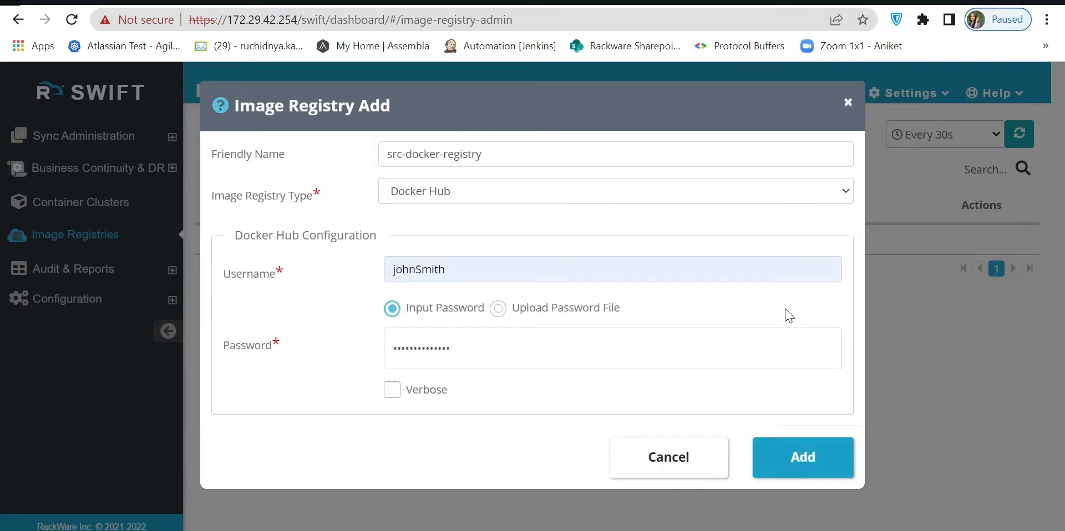
{"action": "left_click", "coordinate": [804, 446]}
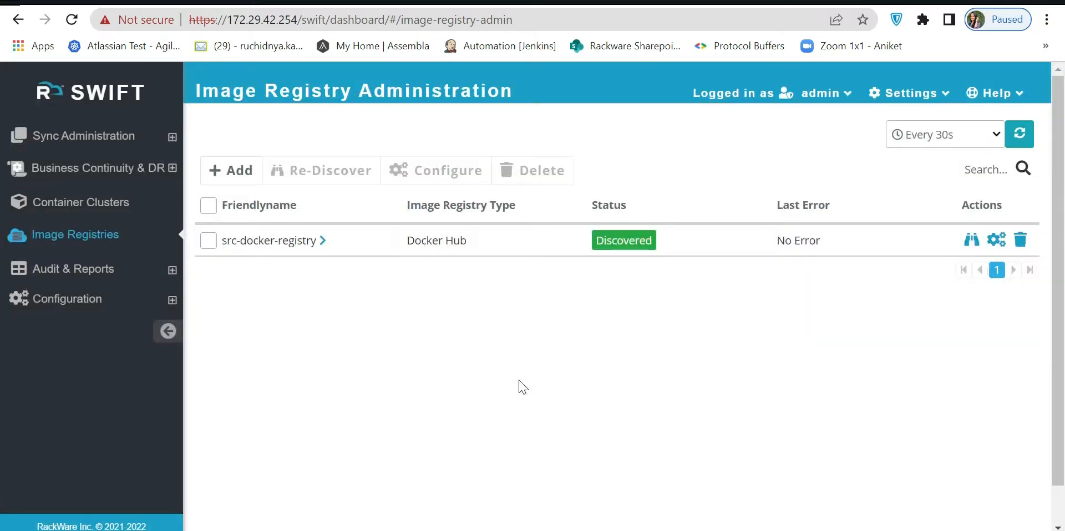
Add an Oracle OCI registry named dst-ocir-registry in US West (Phoenix), entering the user, compartment, tenant and fingerprint IDs and the private key file.
{"action": "left_click", "coordinate": [234, 169]}
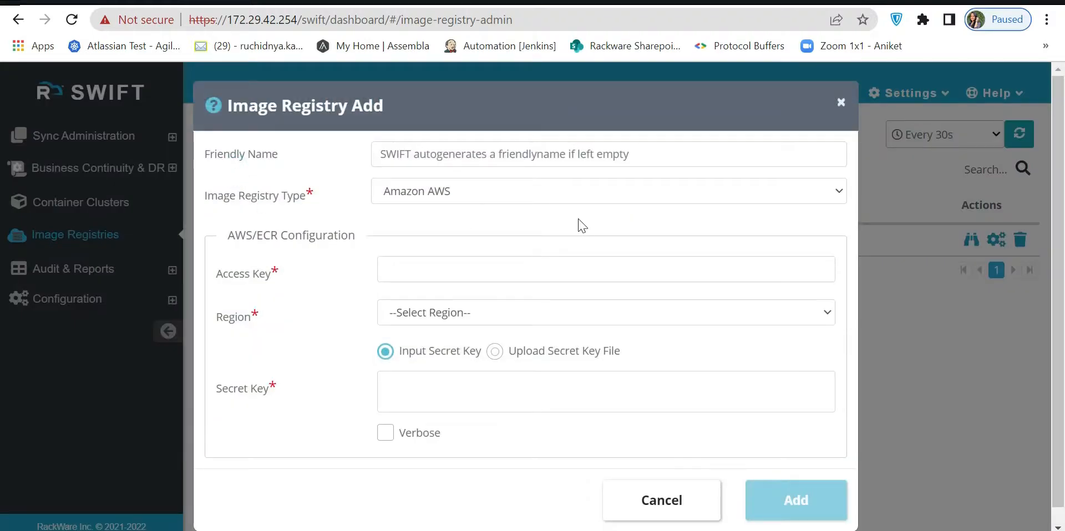
{"action": "left_click", "coordinate": [554, 190]}
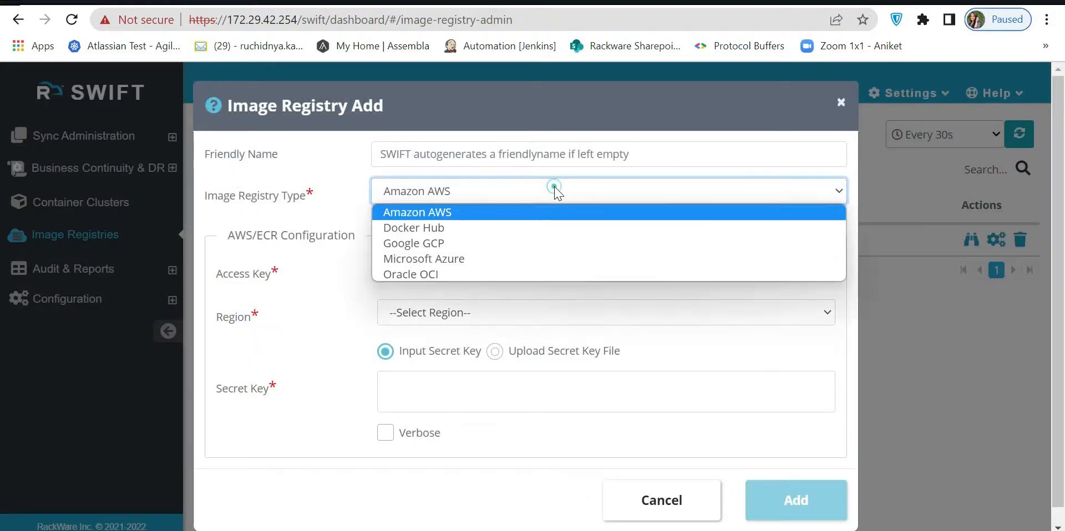
{"action": "left_click", "coordinate": [466, 274]}
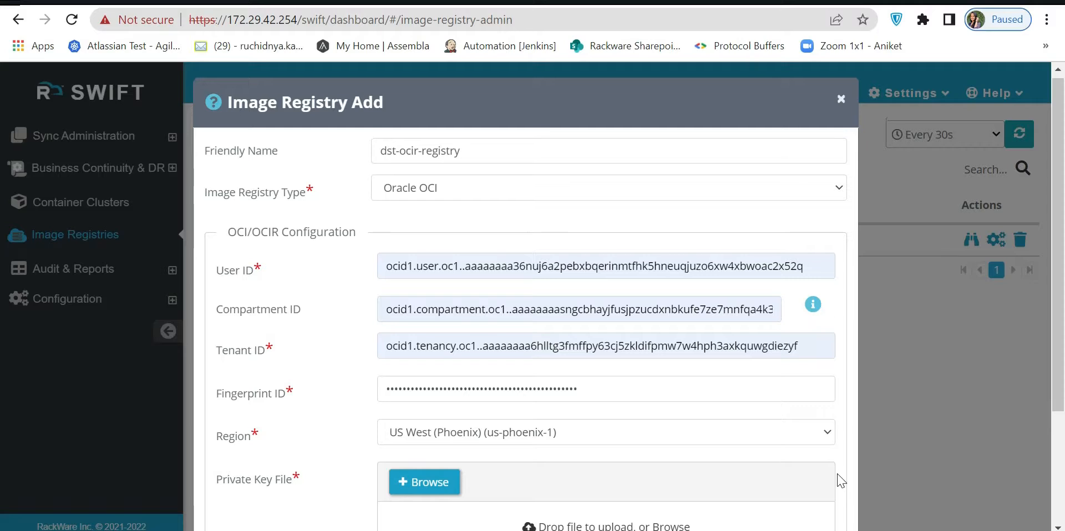
{"action": "scroll", "coordinate": [840, 481], "scroll_direction": "down", "scroll_amount": 3}
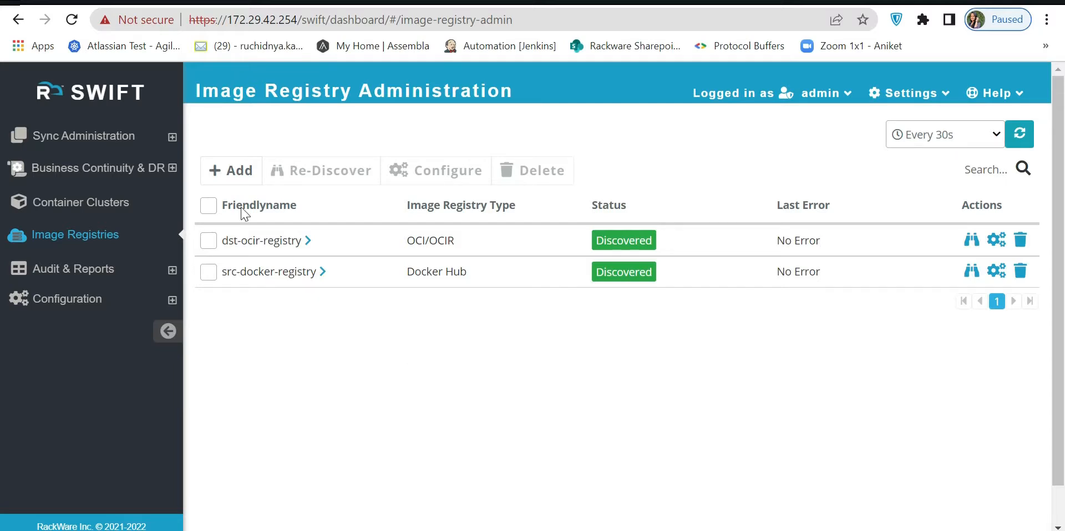
Set up a new registry replication from Docker Hub src-docker-registry to Oracle OCI dst-ocir-registry, covering all repositories.
{"action": "left_click", "coordinate": [145, 142]}
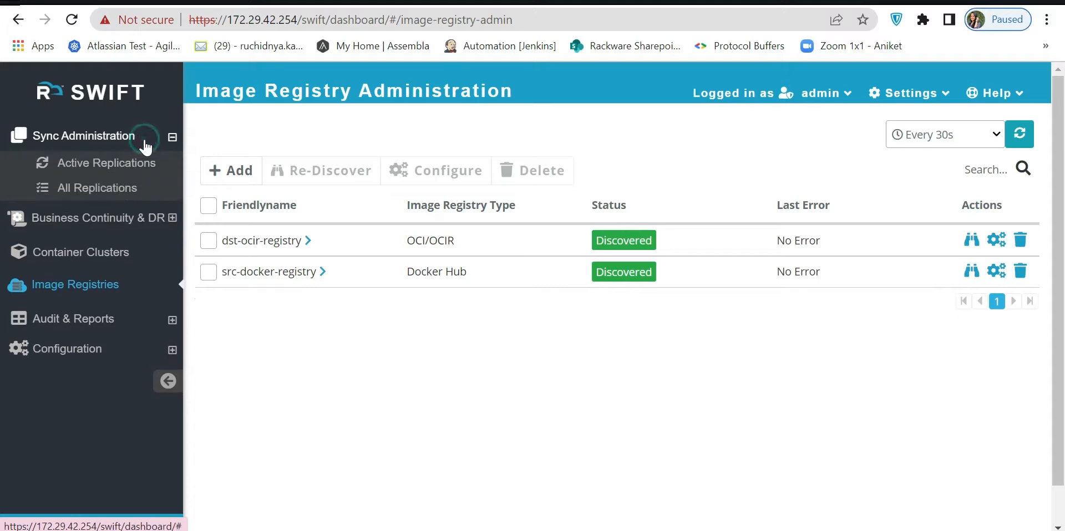
{"action": "left_click", "coordinate": [115, 190]}
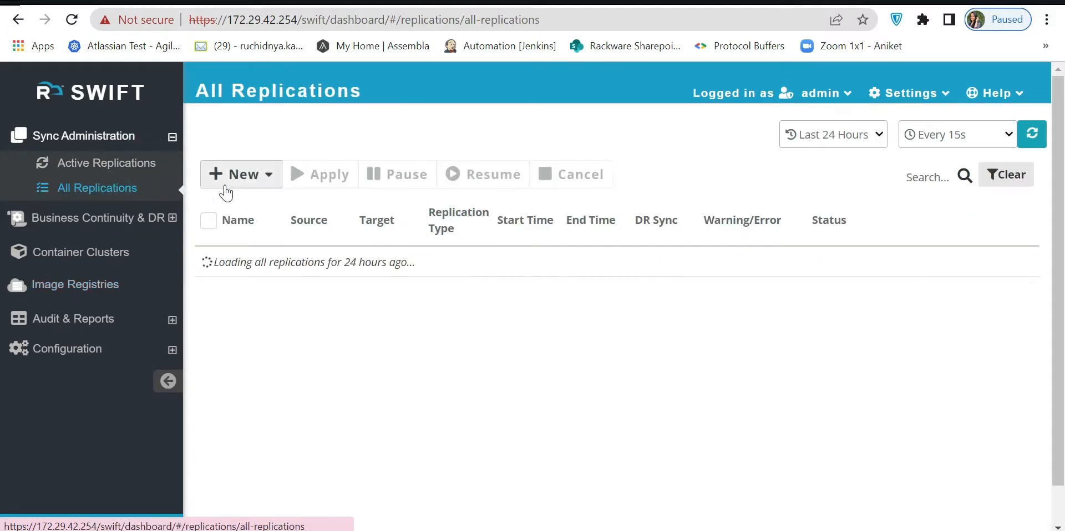
{"action": "left_click", "coordinate": [241, 176]}
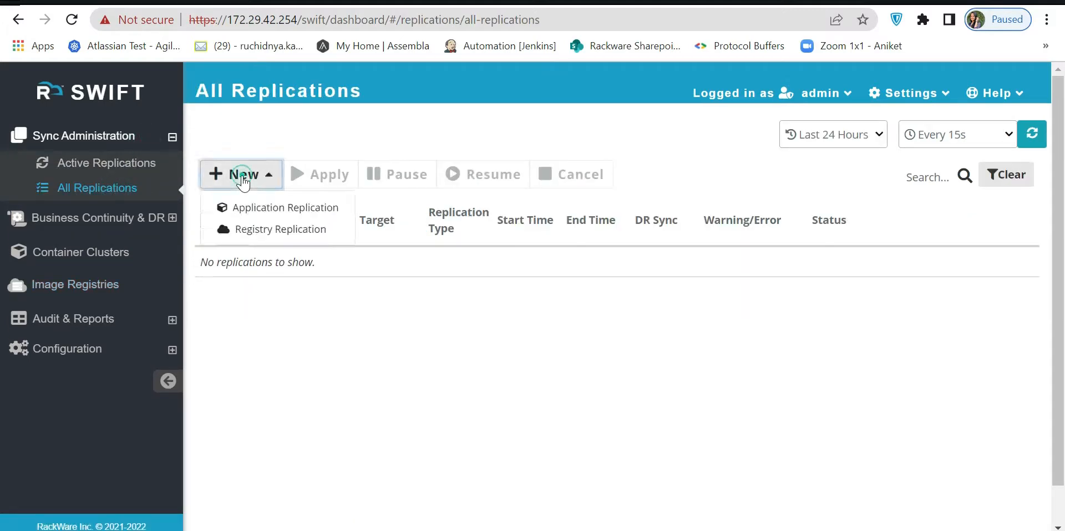
{"action": "left_click", "coordinate": [247, 233]}
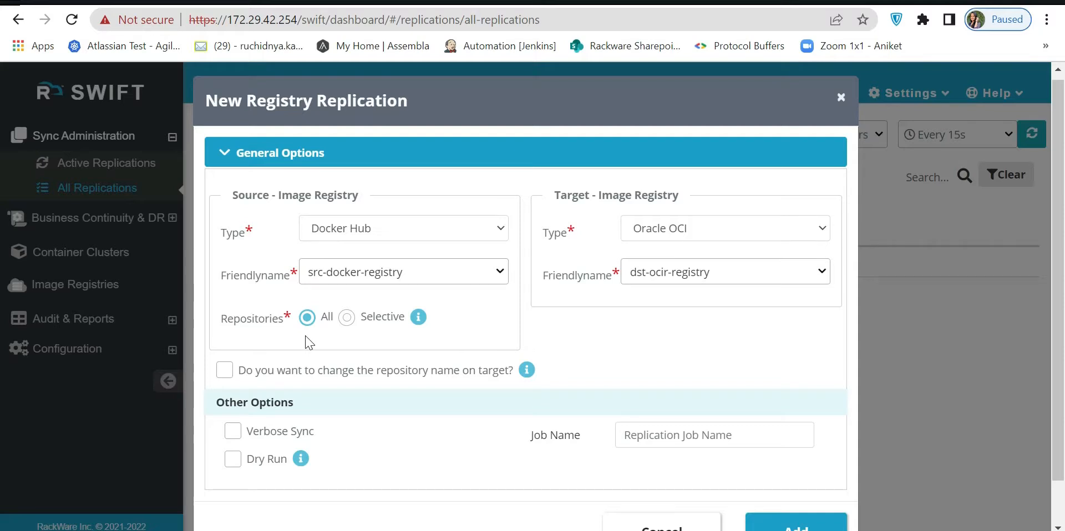
{"action": "left_click", "coordinate": [346, 319]}
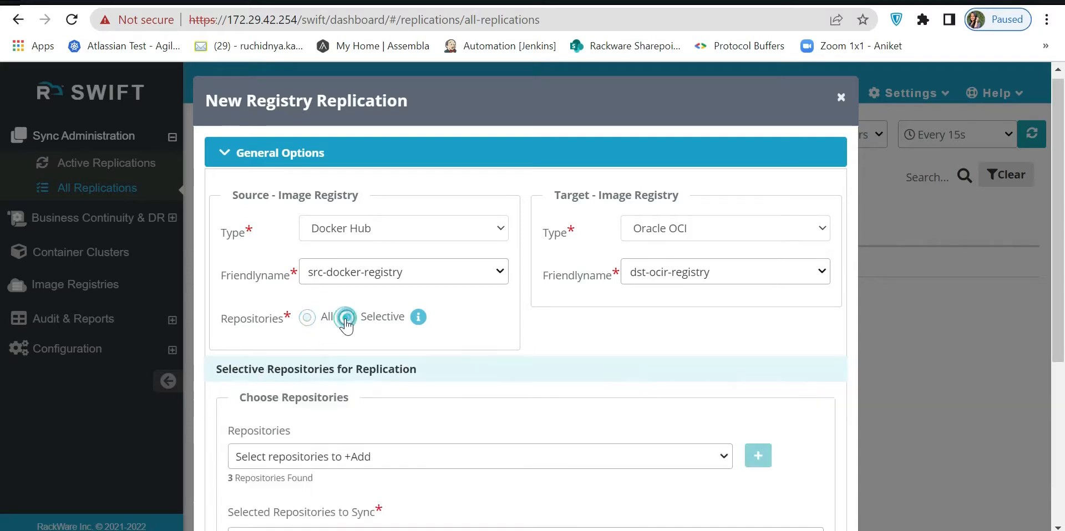
{"action": "left_click", "coordinate": [307, 318]}
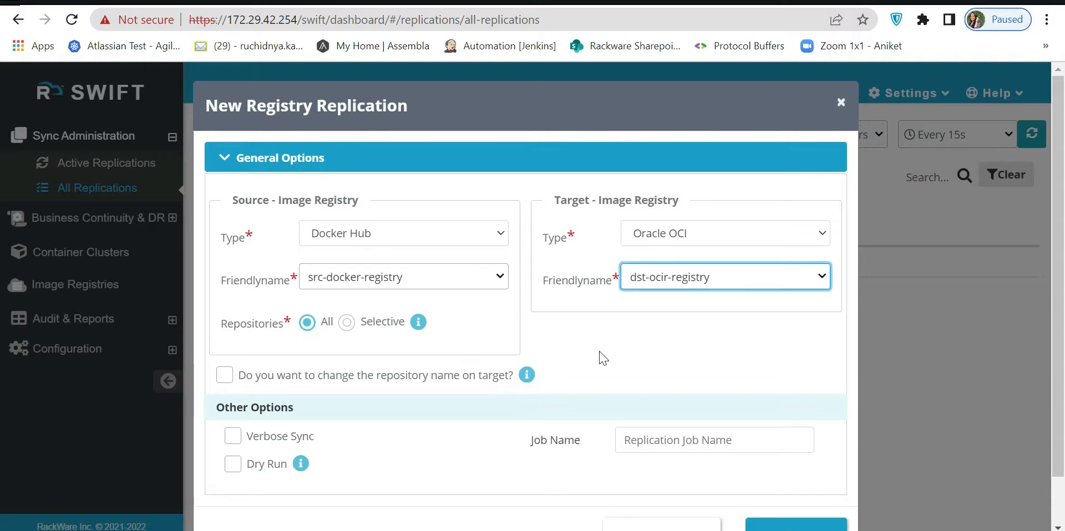
{"action": "left_click", "coordinate": [600, 353]}
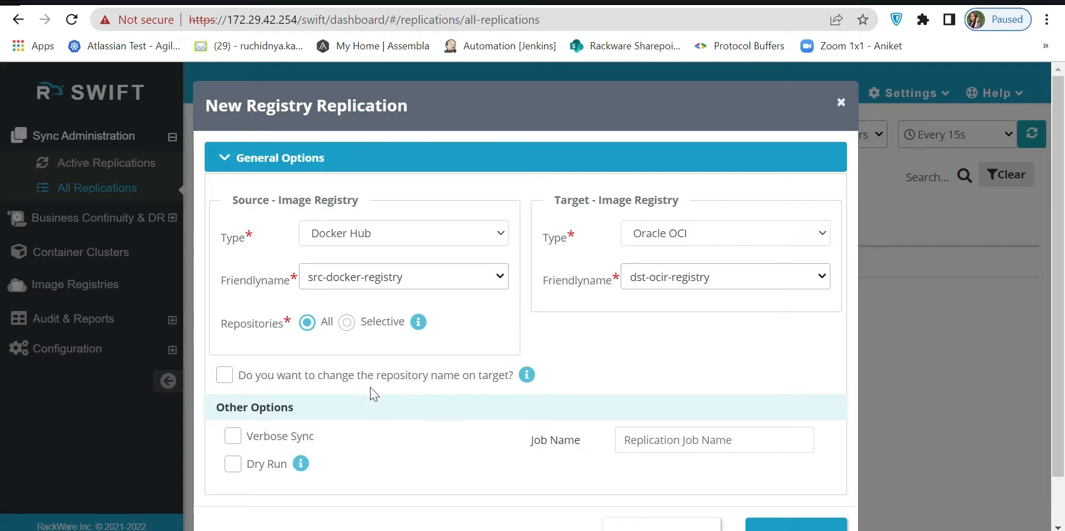
Enable changing repository names on the target and map first-repo to ocir-first-repo.
{"action": "left_click", "coordinate": [224, 375]}
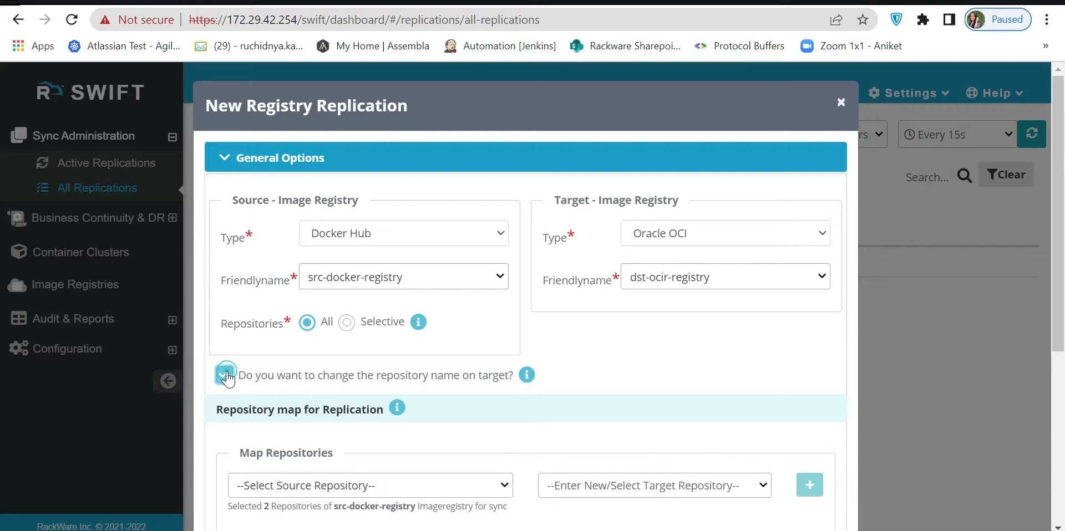
{"action": "scroll", "coordinate": [589, 404], "scroll_direction": "down", "scroll_amount": 2}
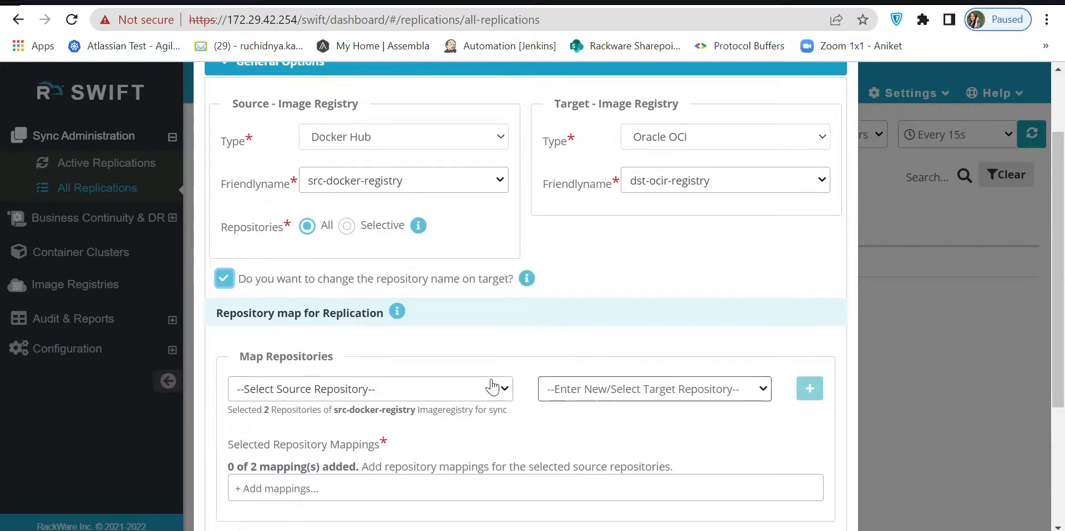
{"action": "left_click", "coordinate": [489, 390]}
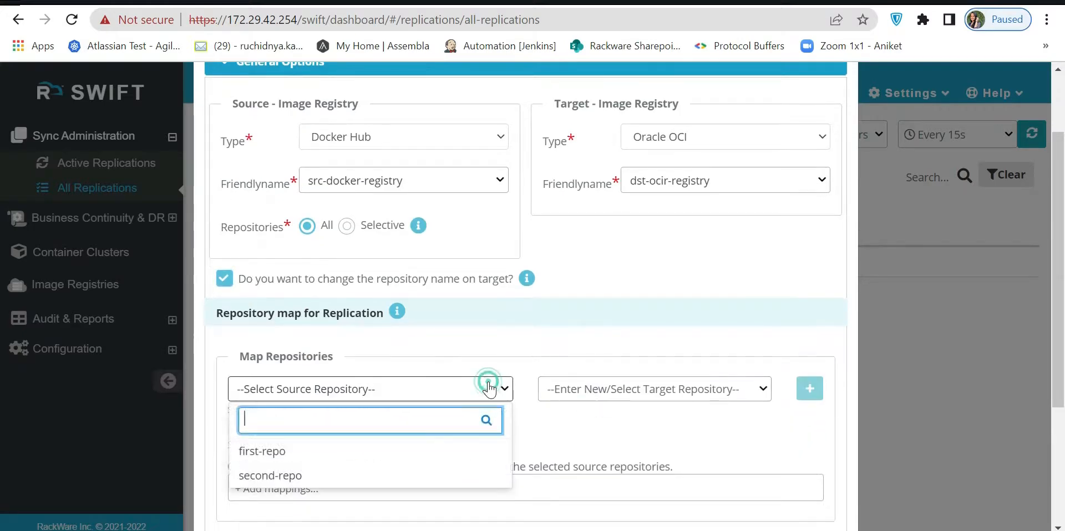
{"action": "left_click", "coordinate": [350, 459]}
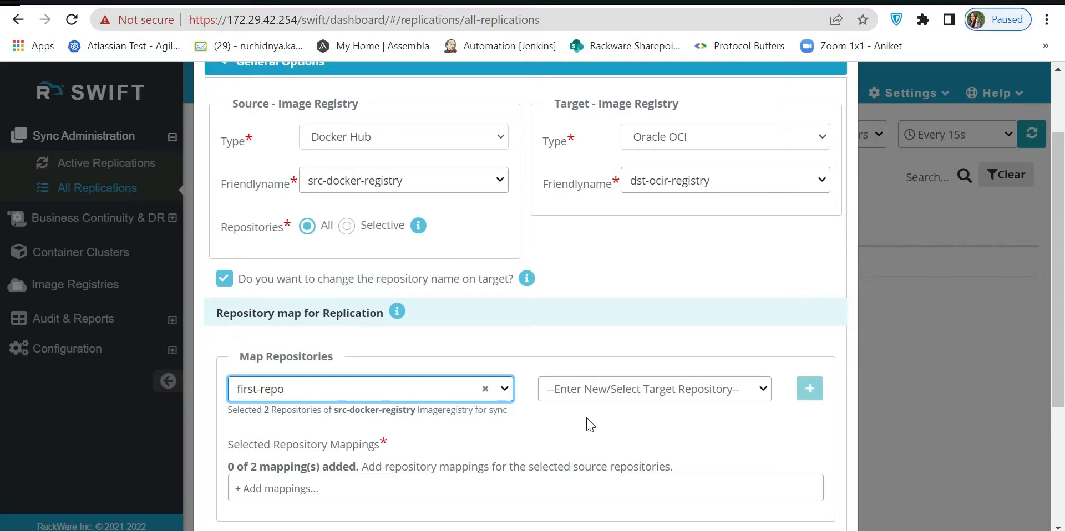
{"action": "left_click", "coordinate": [640, 391]}
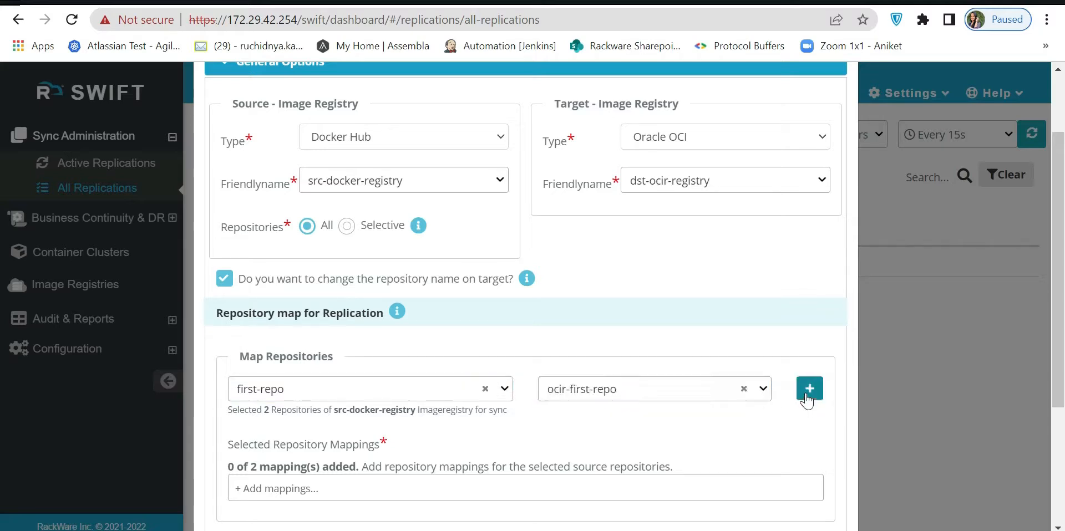
{"action": "left_click", "coordinate": [808, 390]}
Keep the source name on the target for the remaining repository and add the replication job.
{"action": "scroll", "coordinate": [677, 463], "scroll_direction": "down", "scroll_amount": 3}
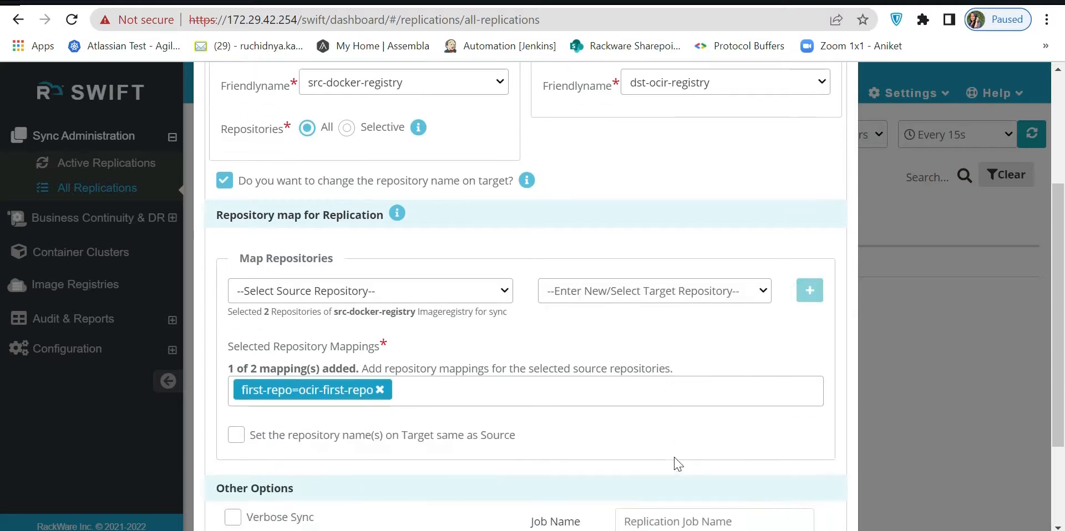
{"action": "scroll", "coordinate": [573, 434], "scroll_direction": "down", "scroll_amount": 2}
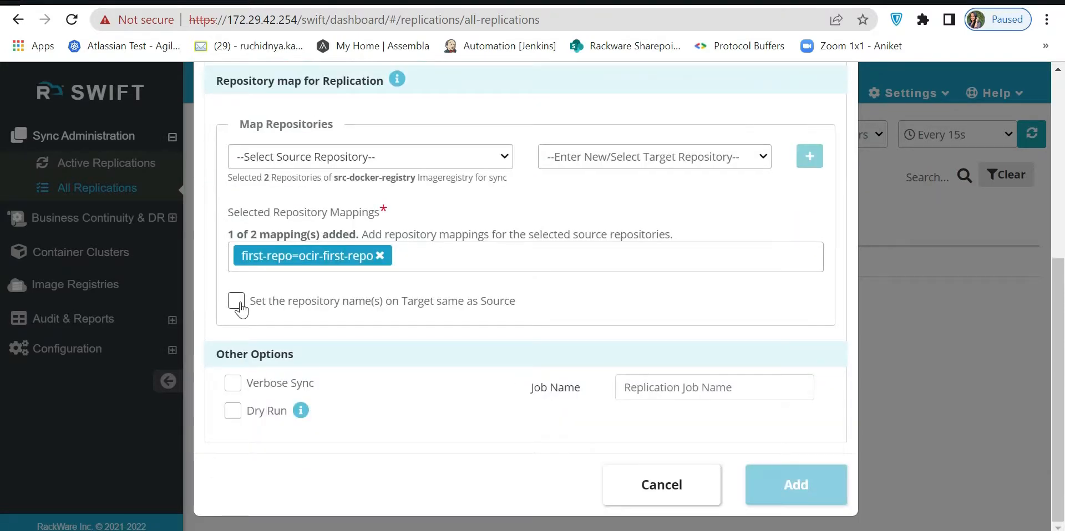
{"action": "left_click", "coordinate": [237, 301]}
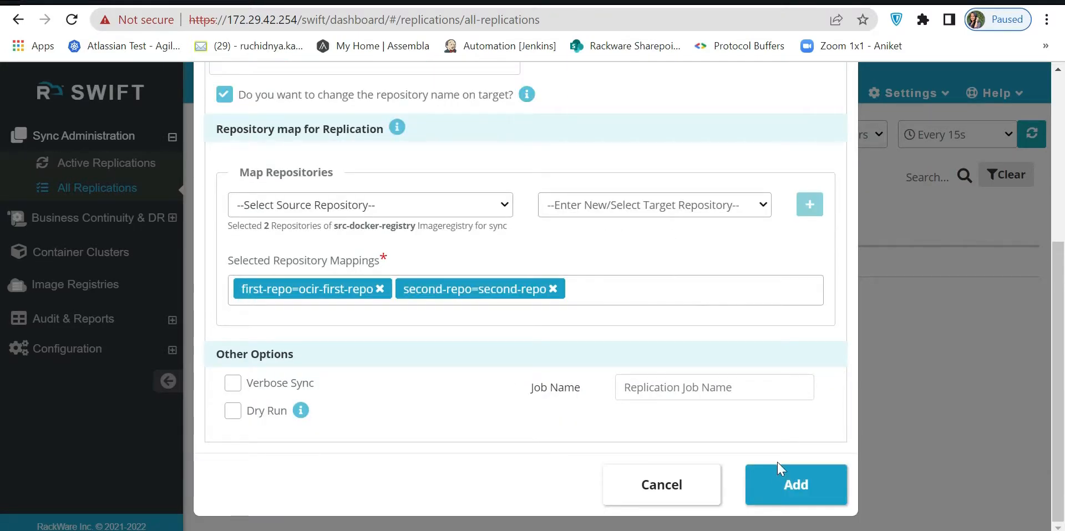
{"action": "left_click", "coordinate": [787, 482]}
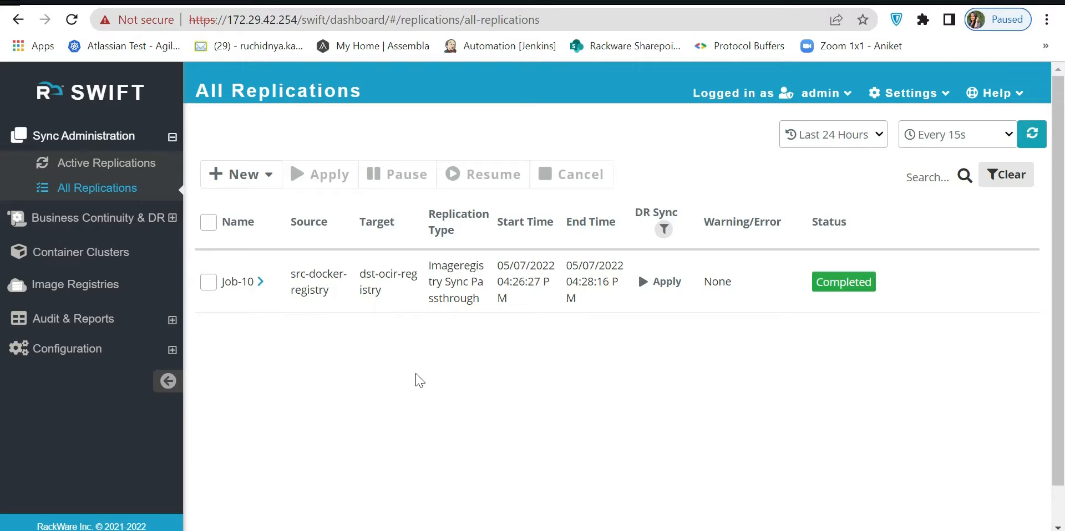
Return to the image registries and review the summary details of dst-ocir-registry.
{"action": "left_click", "coordinate": [416, 2]}
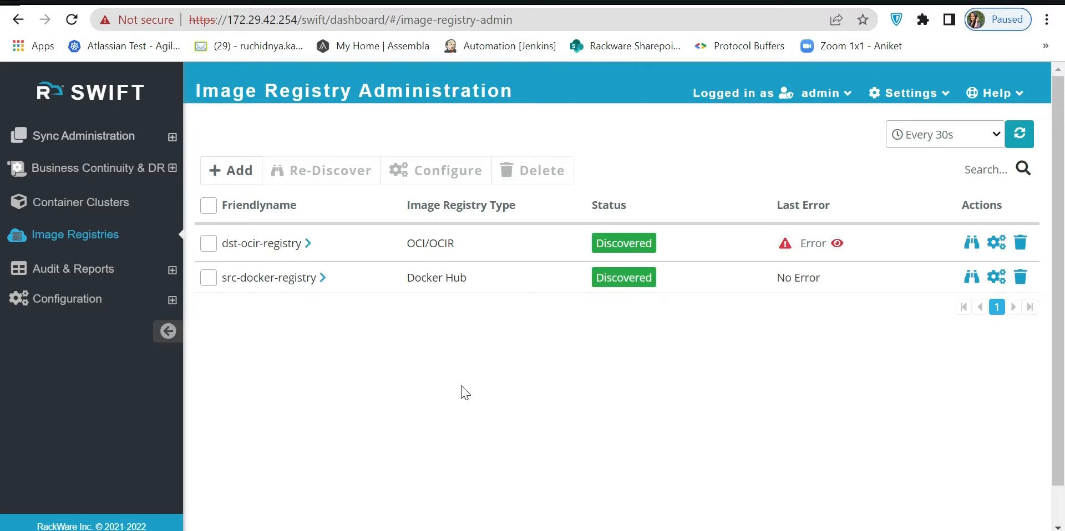
{"action": "scroll", "coordinate": [495, 313], "scroll_direction": "down", "scroll_amount": 1}
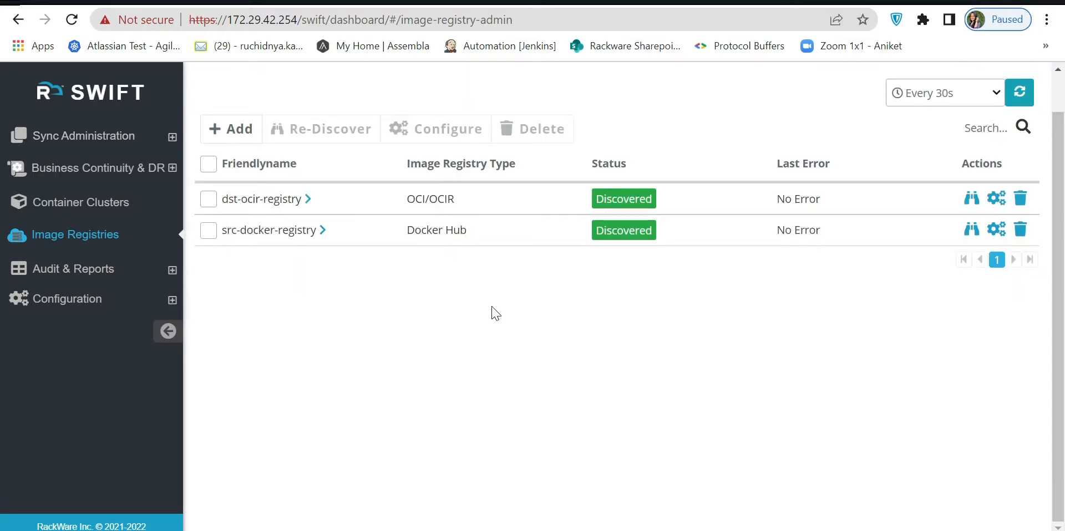
{"action": "left_click", "coordinate": [307, 200]}
{"action": "scroll", "coordinate": [501, 441], "scroll_direction": "down", "scroll_amount": 1}
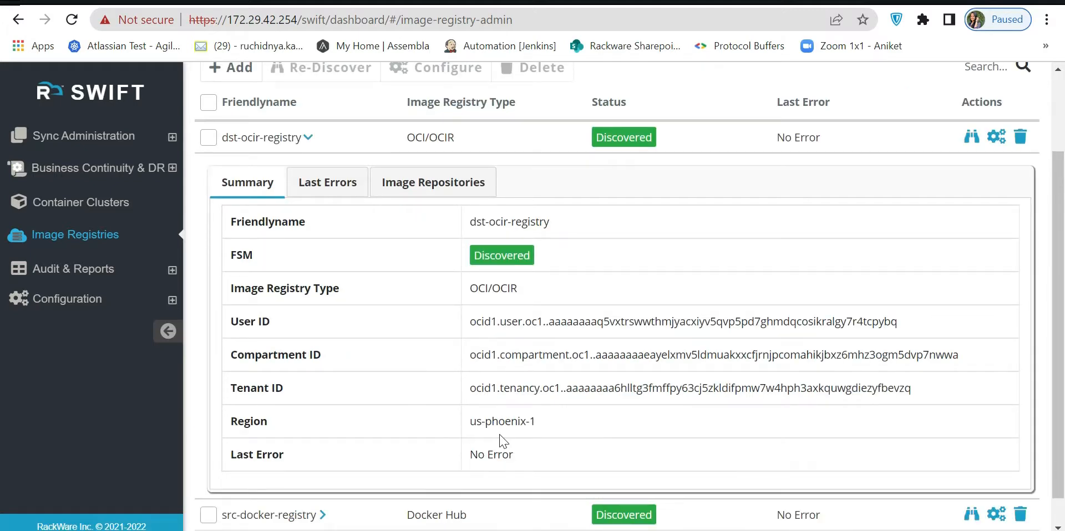
Switch to the Oracle Cloud console and examine the container registry's repositories and region choices, including US East (Ashburn).
{"action": "key", "text": "ctrl+Tab"}
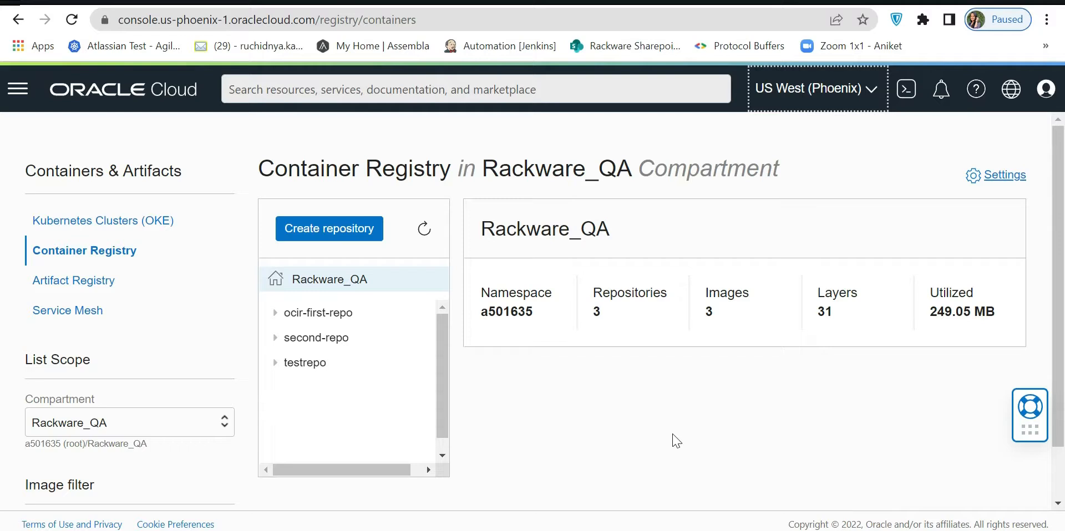
{"action": "left_click", "coordinate": [832, 83]}
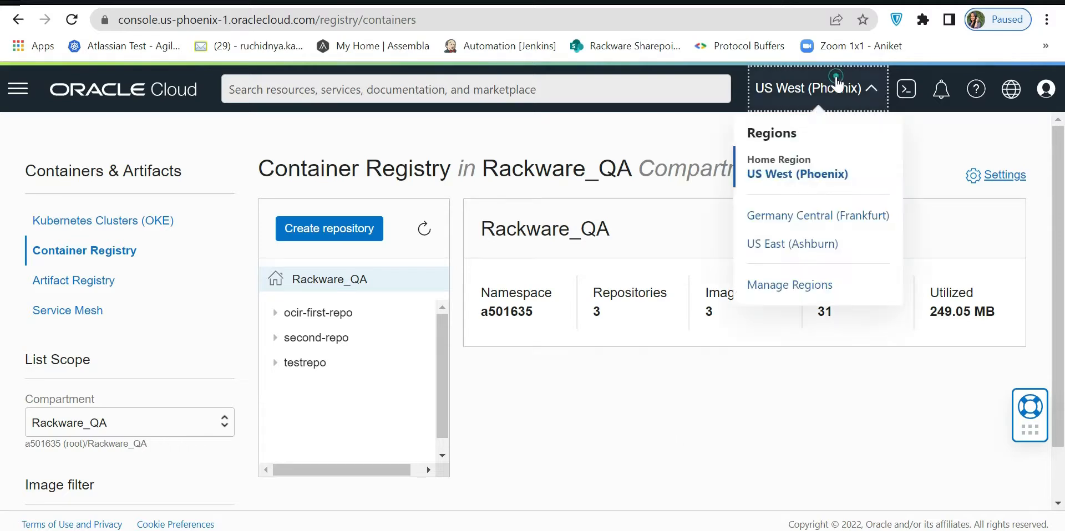
{"action": "left_click", "coordinate": [825, 258]}
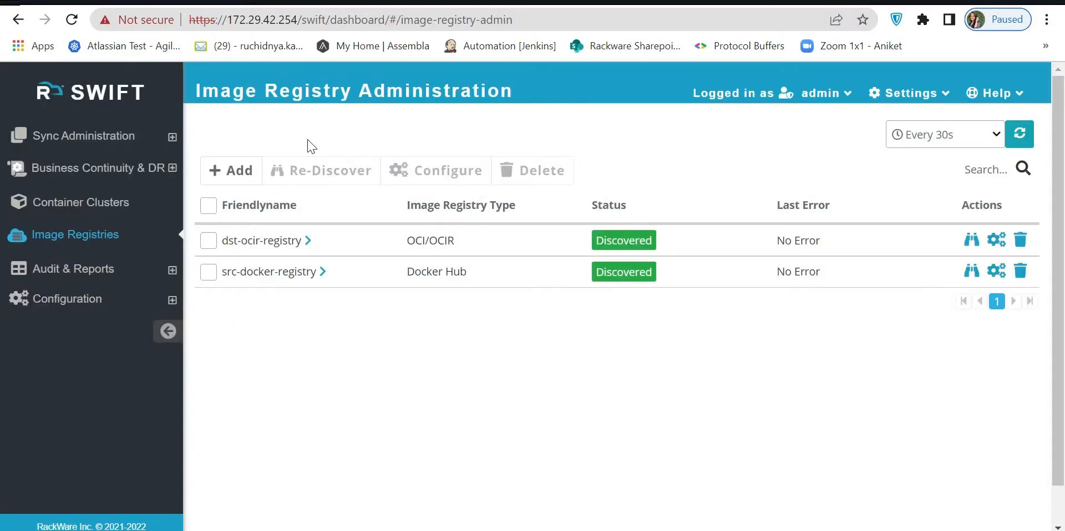
Add the Oracle OCI registry backup-ocir-registry with its user, compartment and tenant IDs, fingerprint and private key file, in region US East (Ashburn).
{"action": "left_click", "coordinate": [235, 171]}
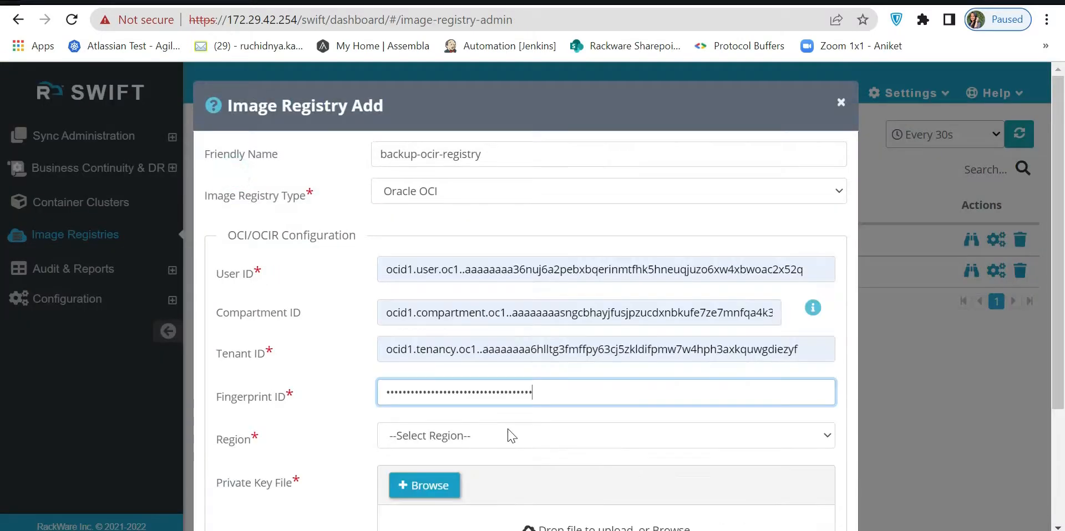
{"action": "left_click", "coordinate": [511, 436]}
{"action": "scroll", "coordinate": [564, 381], "scroll_direction": "down", "scroll_amount": 1}
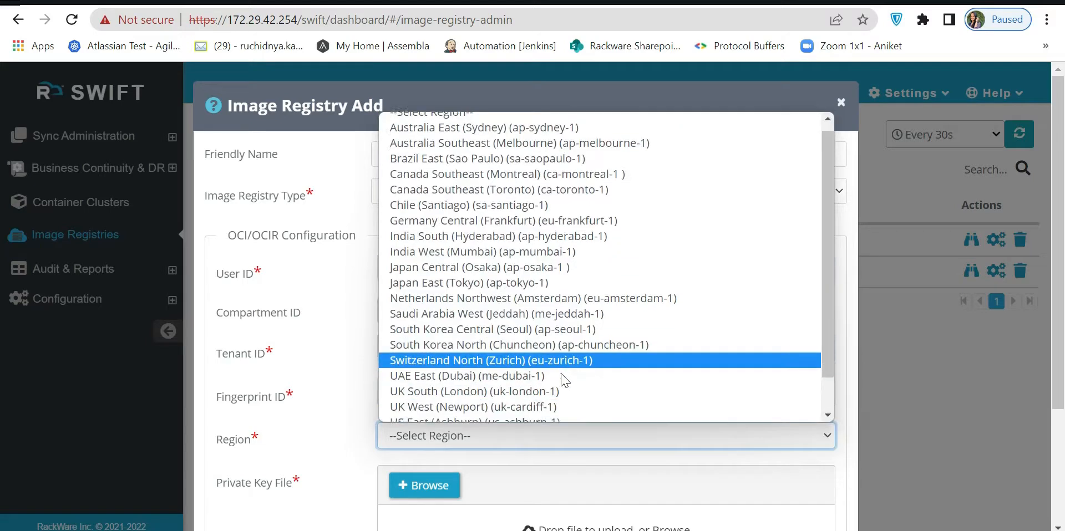
{"action": "scroll", "coordinate": [564, 382], "scroll_direction": "down", "scroll_amount": 1}
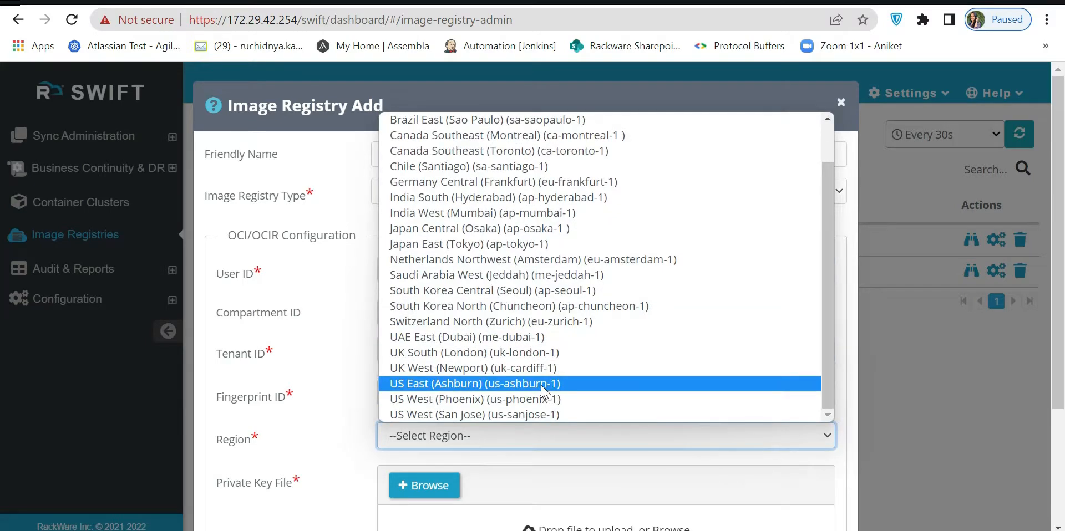
{"action": "left_click", "coordinate": [563, 383]}
{"action": "scroll", "coordinate": [555, 388], "scroll_direction": "down", "scroll_amount": 1}
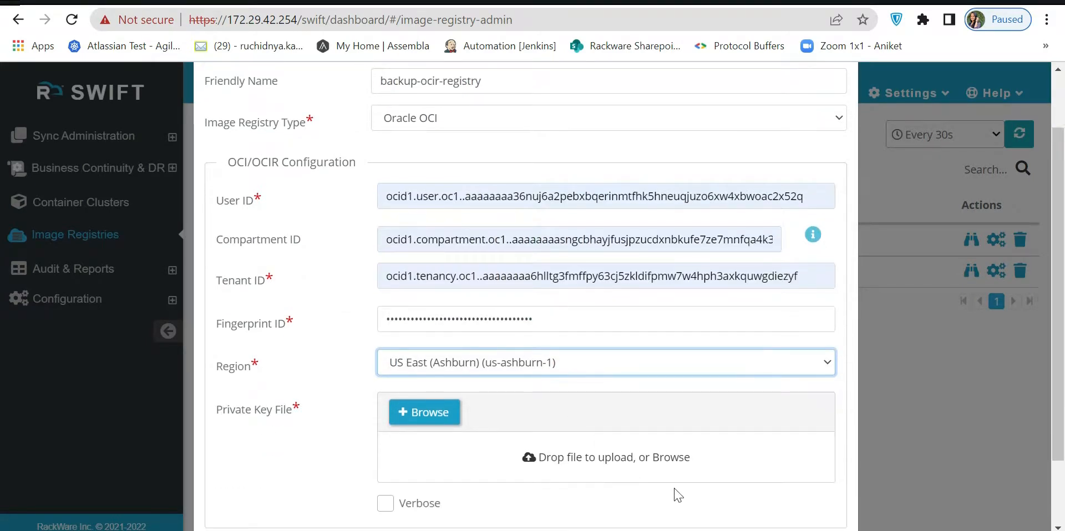
{"action": "scroll", "coordinate": [677, 493], "scroll_direction": "down", "scroll_amount": 1}
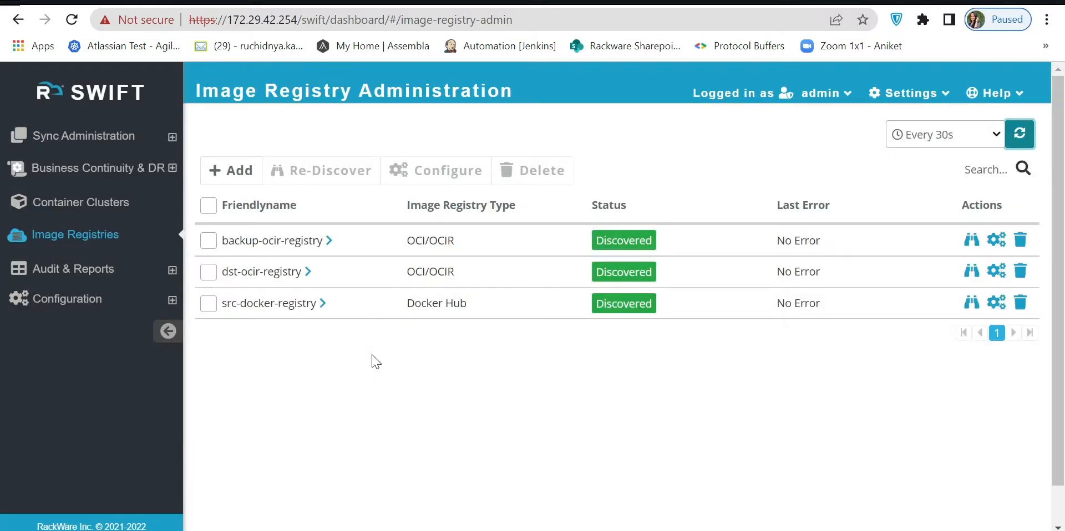
Start a new disaster recovery policy named DR-Policy-1.
{"action": "left_click", "coordinate": [144, 169]}
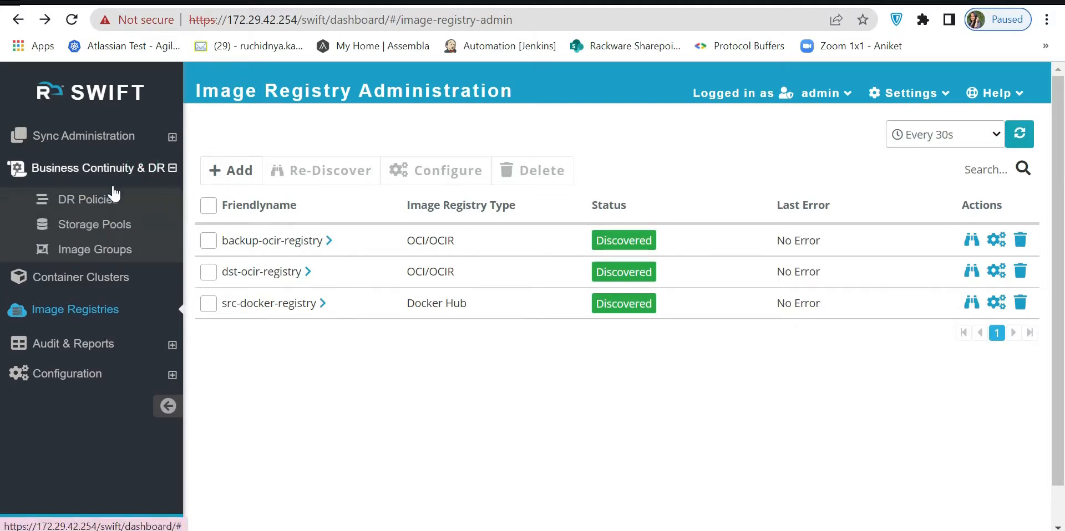
{"action": "left_click", "coordinate": [102, 204]}
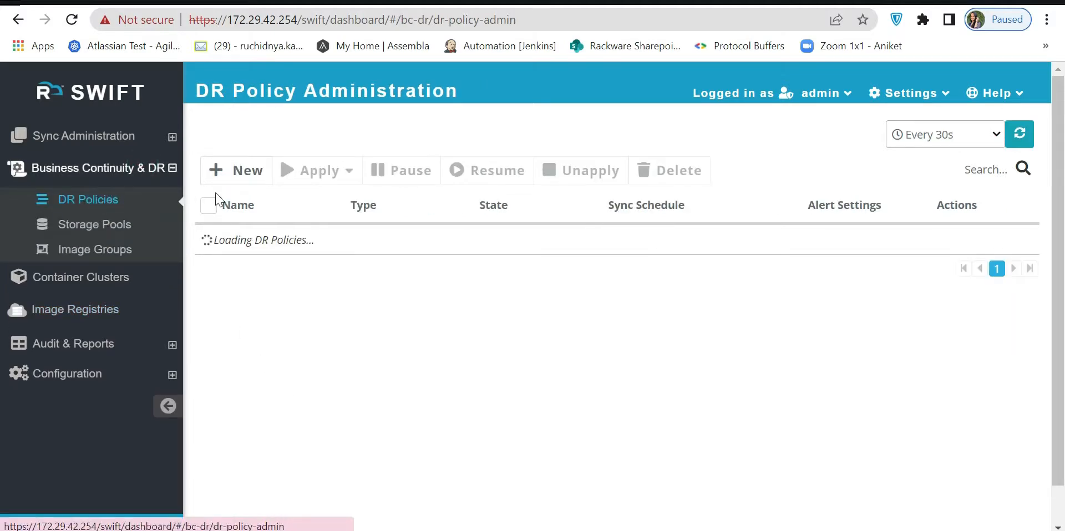
{"action": "left_click", "coordinate": [245, 183]}
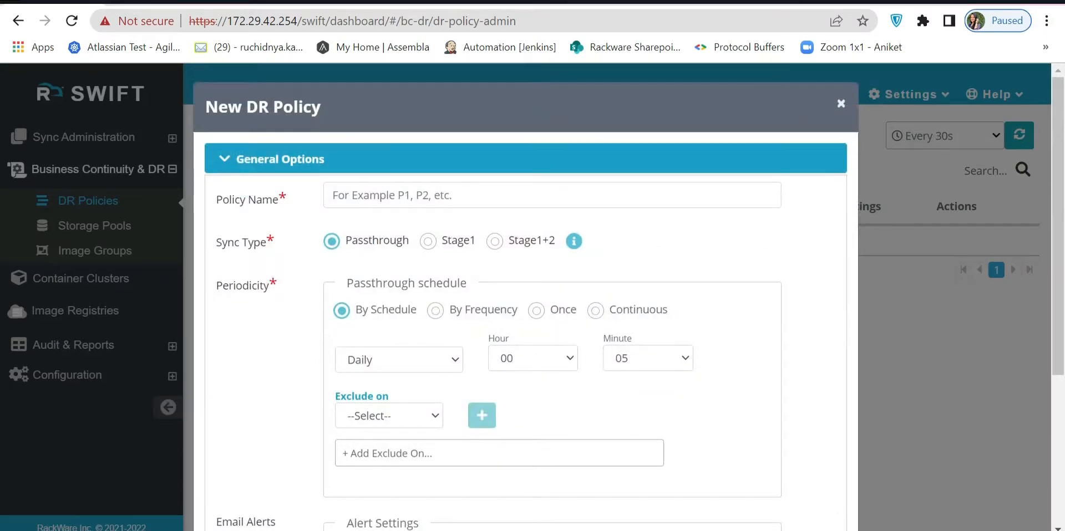
{"action": "left_click", "coordinate": [423, 196]}
{"action": "type", "text": "DR-Policy-1"}
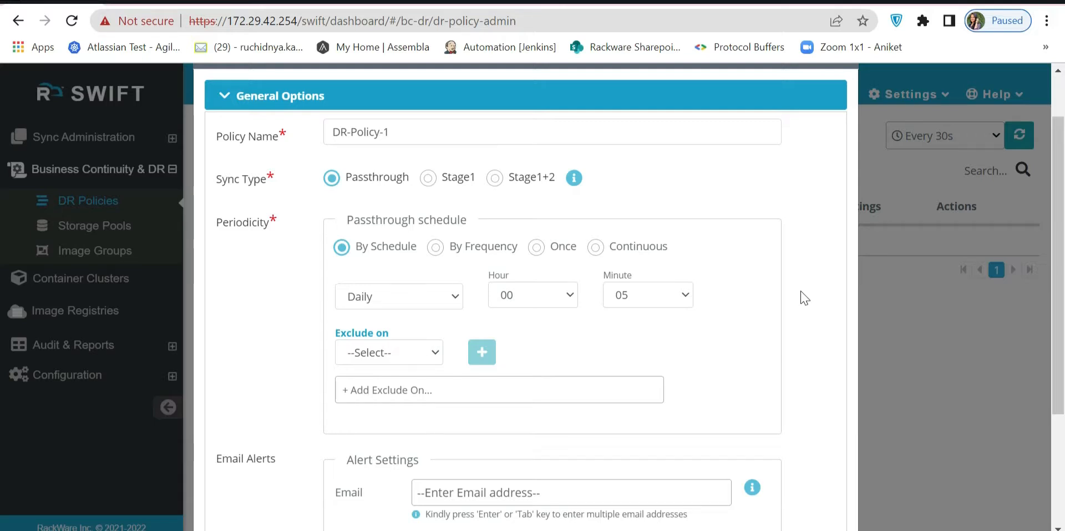
Examine the passthrough schedule's recurrence choices and the weekdays that can be excluded.
{"action": "left_click", "coordinate": [410, 297]}
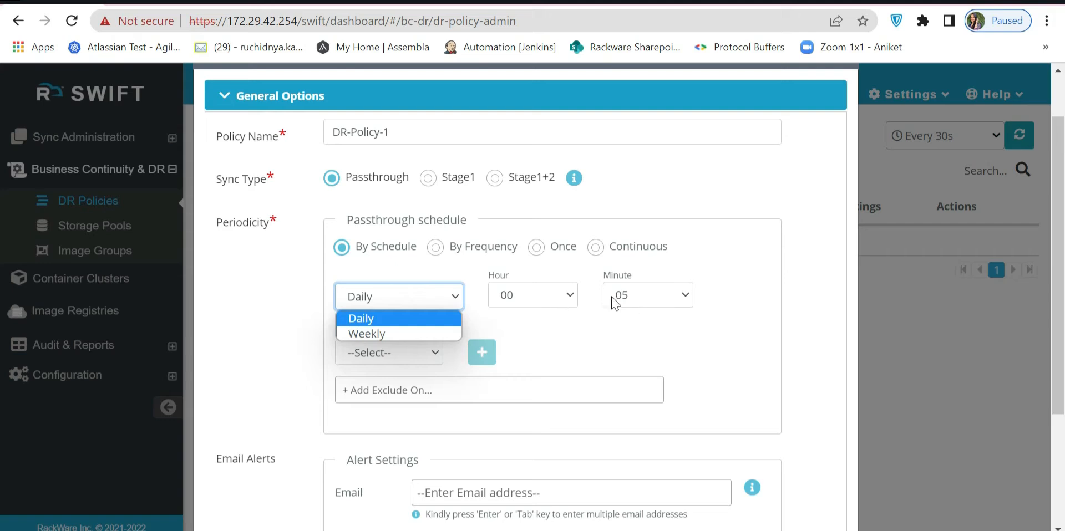
{"action": "left_click", "coordinate": [577, 366]}
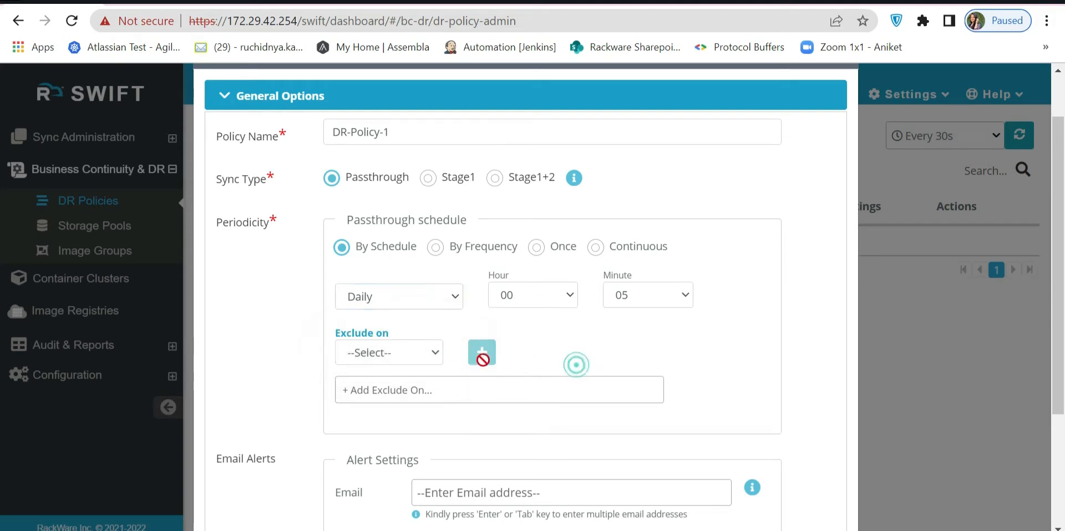
{"action": "left_click", "coordinate": [434, 355]}
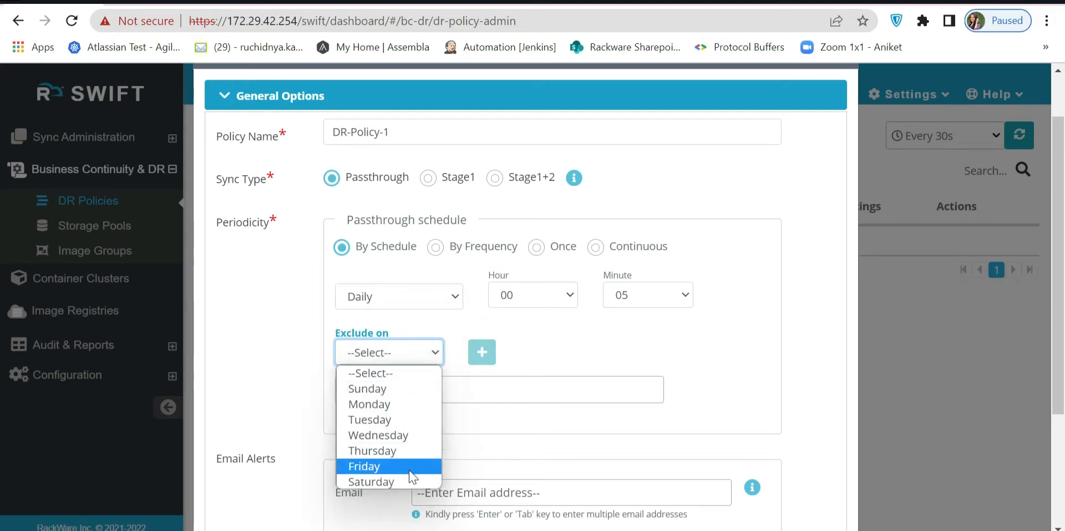
{"action": "left_click", "coordinate": [534, 328]}
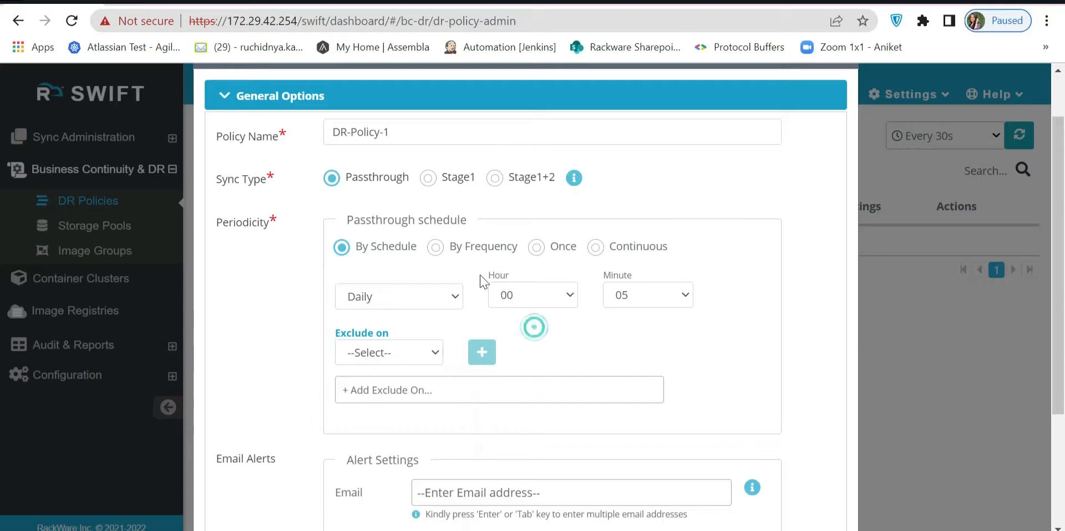
Try the By Frequency periodicity with a sync every 90 minutes.
{"action": "left_click", "coordinate": [435, 248]}
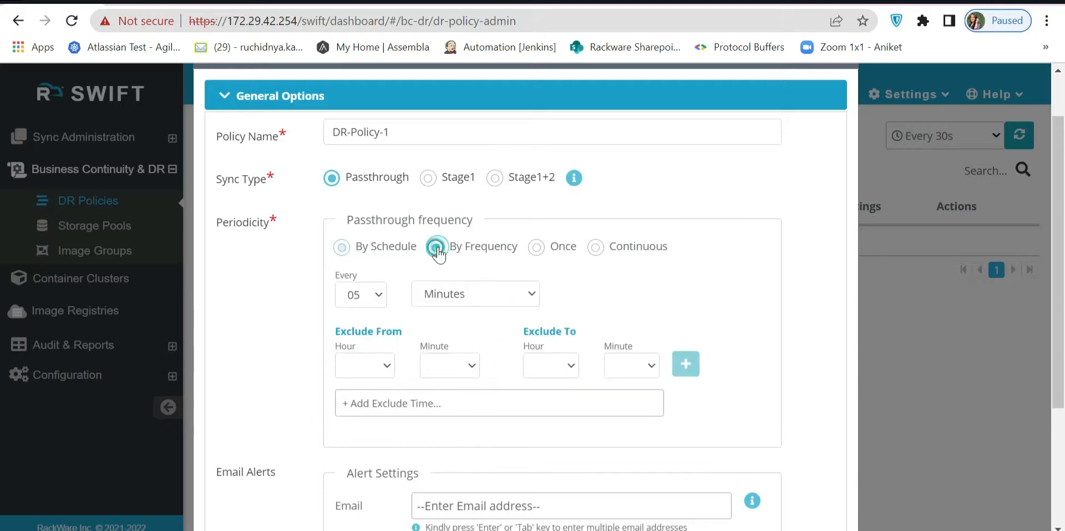
{"action": "left_click", "coordinate": [386, 303]}
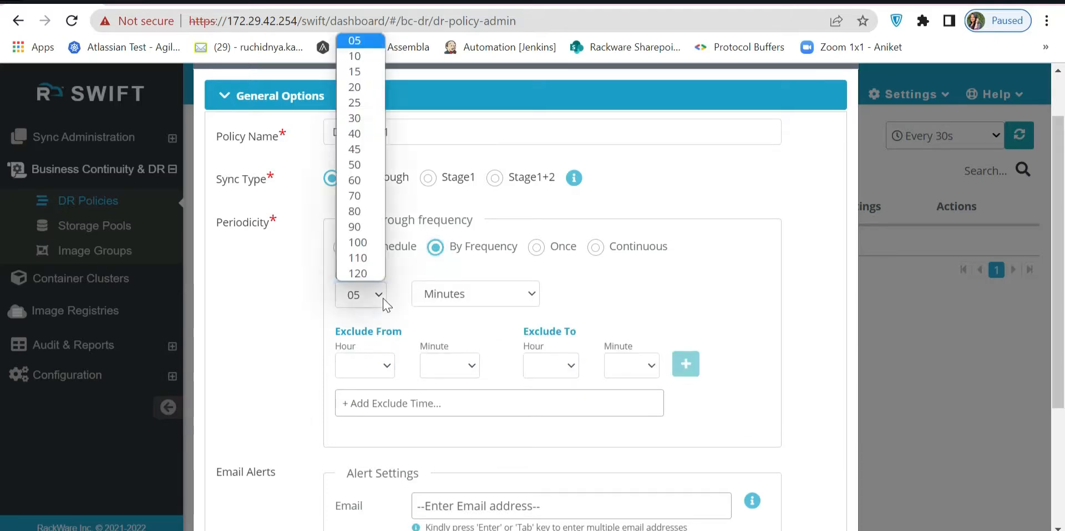
{"action": "left_click", "coordinate": [369, 228]}
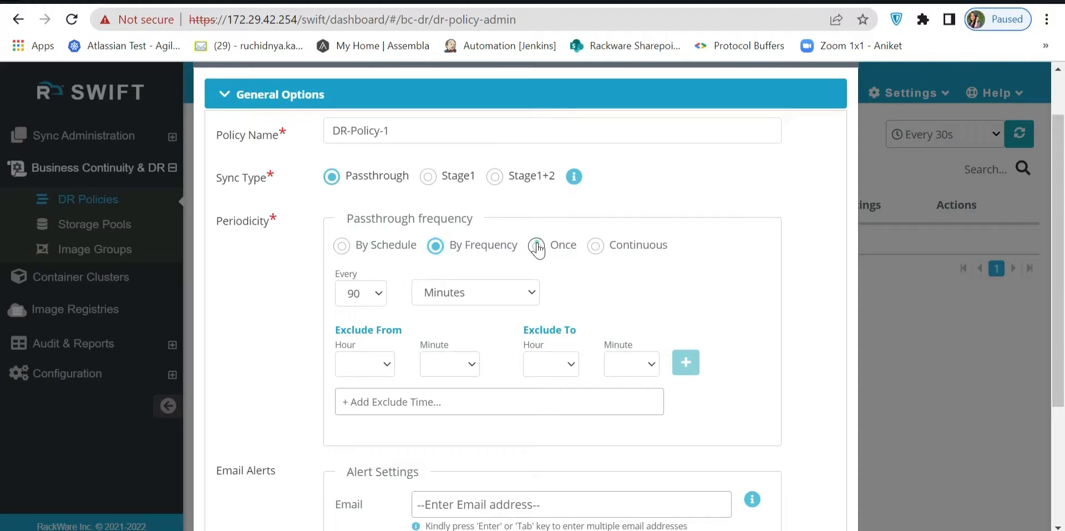
Try the Once periodicity with a start time of 05/06/2022 08:55, and the Continuous periodicity.
{"action": "left_click", "coordinate": [537, 248]}
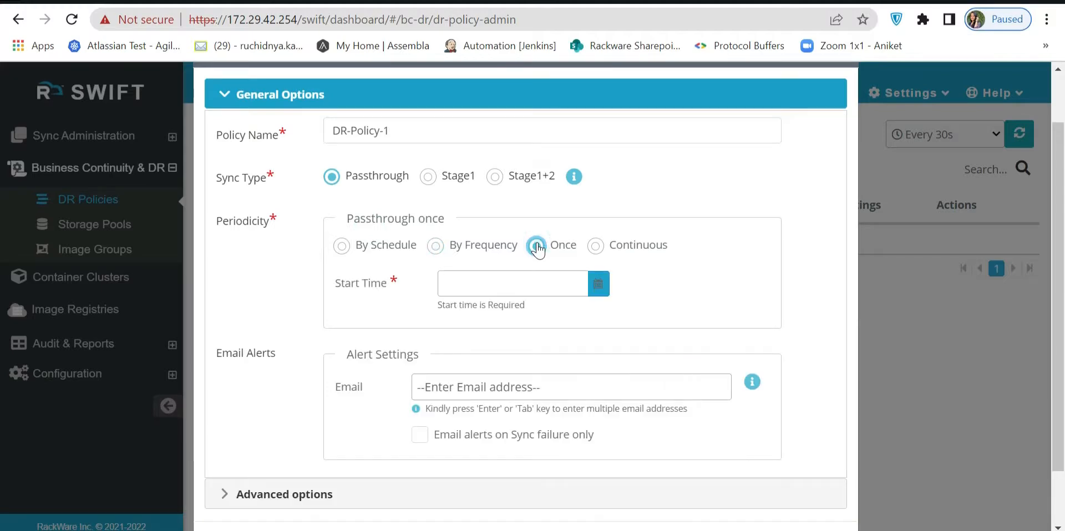
{"action": "left_click", "coordinate": [519, 284]}
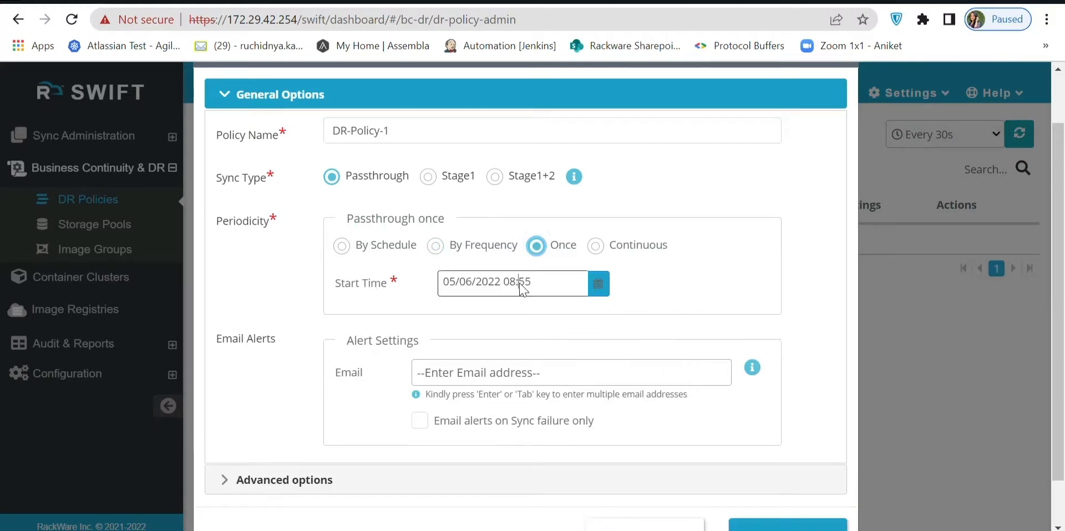
{"action": "left_click", "coordinate": [750, 281]}
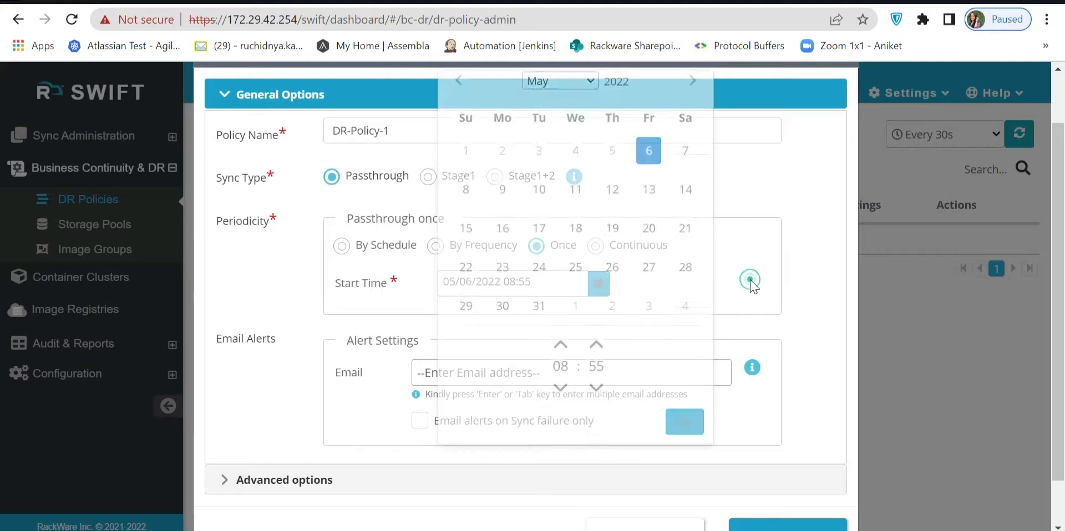
{"action": "left_click", "coordinate": [596, 247]}
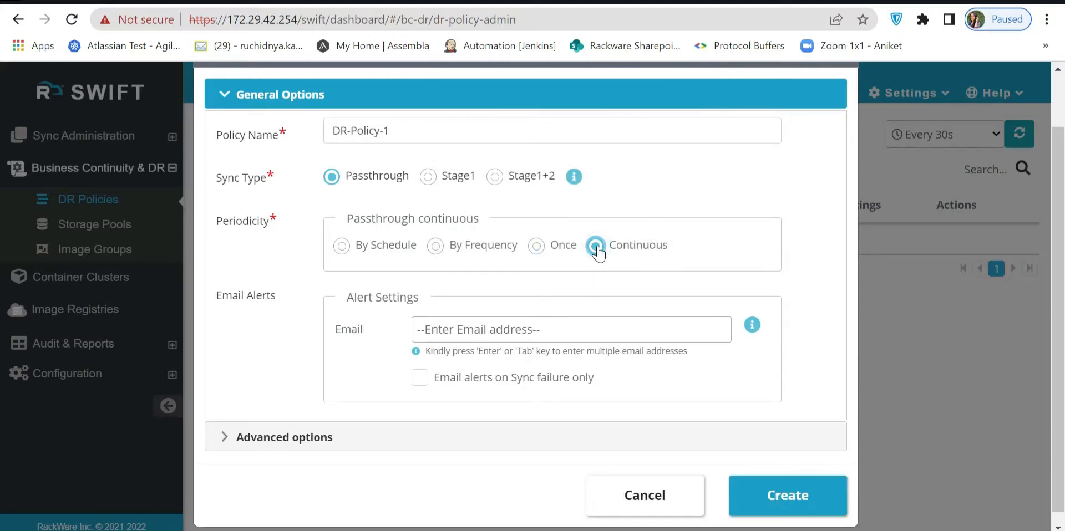
Set the policy's periodicity to a daily schedule at 10:00, excluding Sunday.
{"action": "left_click", "coordinate": [341, 246]}
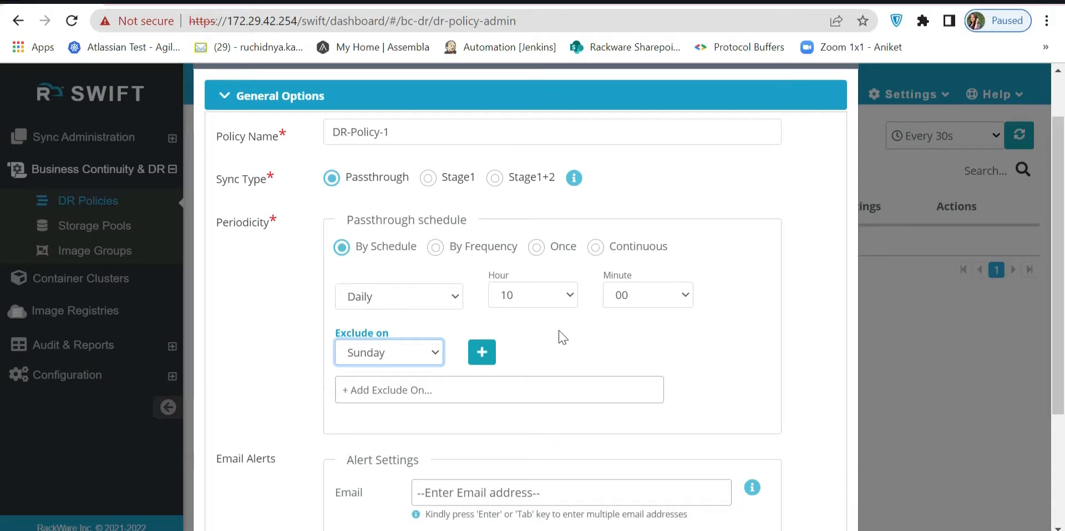
{"action": "left_click", "coordinate": [482, 352]}
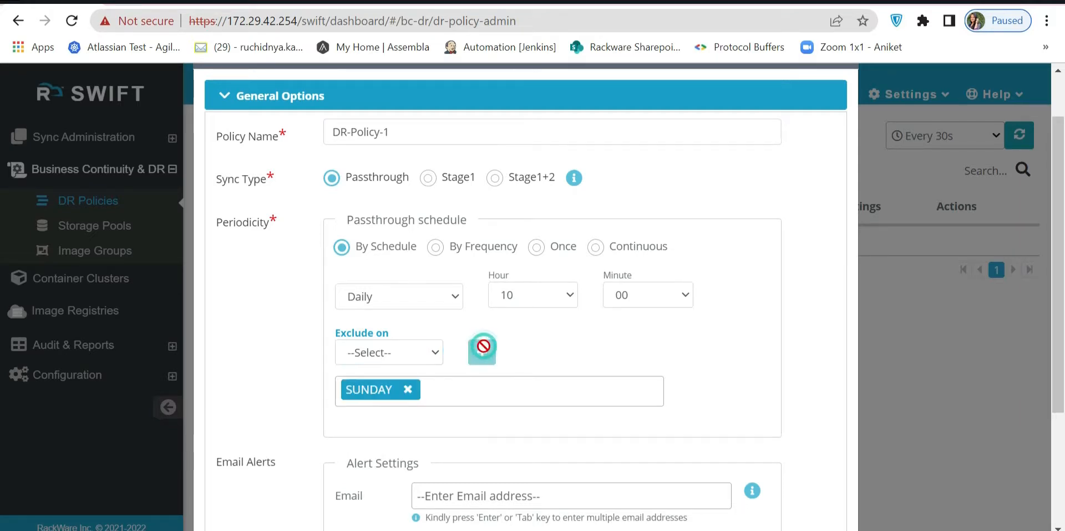
Enter the alert recipient's email address, limit email alerts to sync failures only, and create the policy.
{"action": "scroll", "coordinate": [723, 404], "scroll_direction": "down", "scroll_amount": 3}
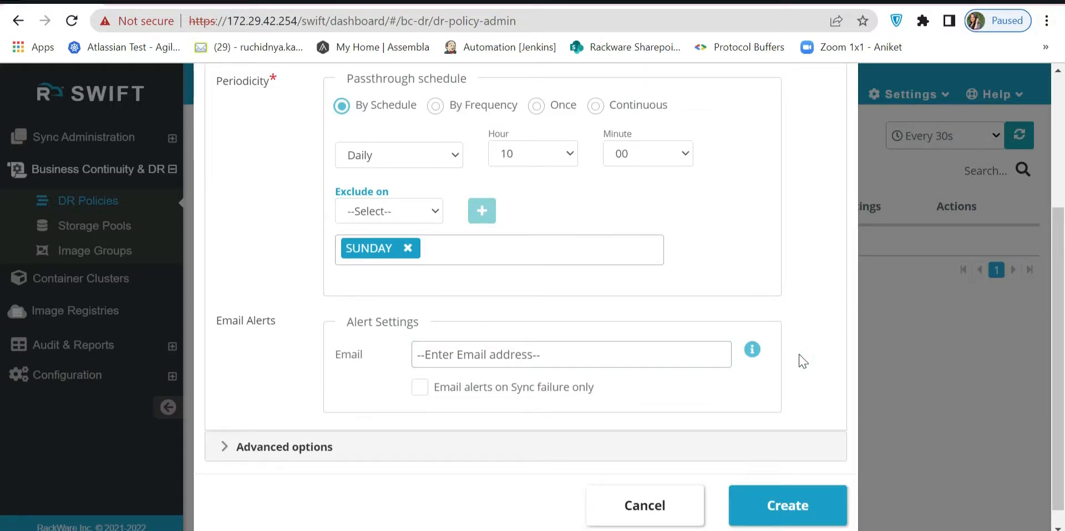
{"action": "left_click", "coordinate": [672, 354]}
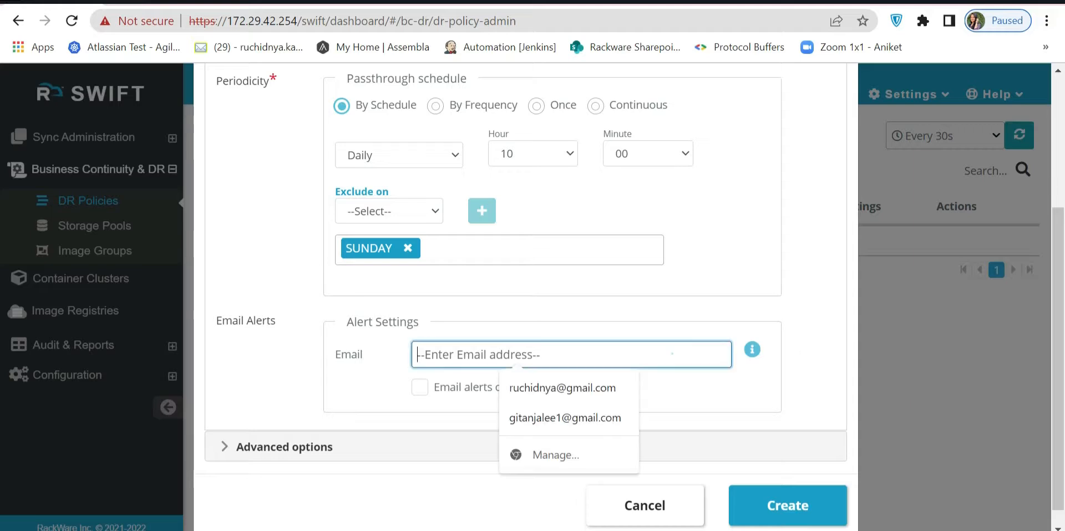
{"action": "left_click", "coordinate": [792, 390]}
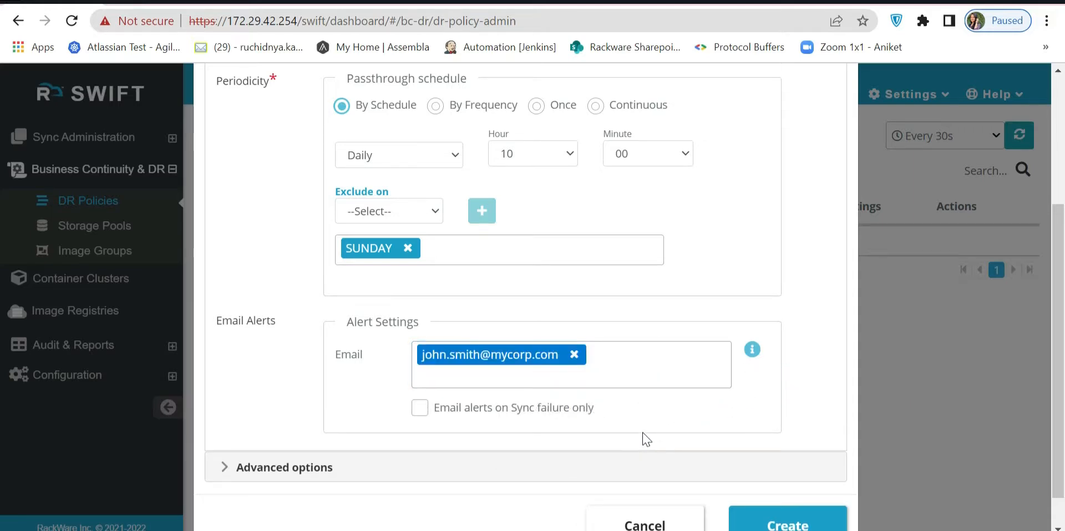
{"action": "left_click", "coordinate": [417, 409]}
{"action": "scroll", "coordinate": [819, 460], "scroll_direction": "down", "scroll_amount": 1}
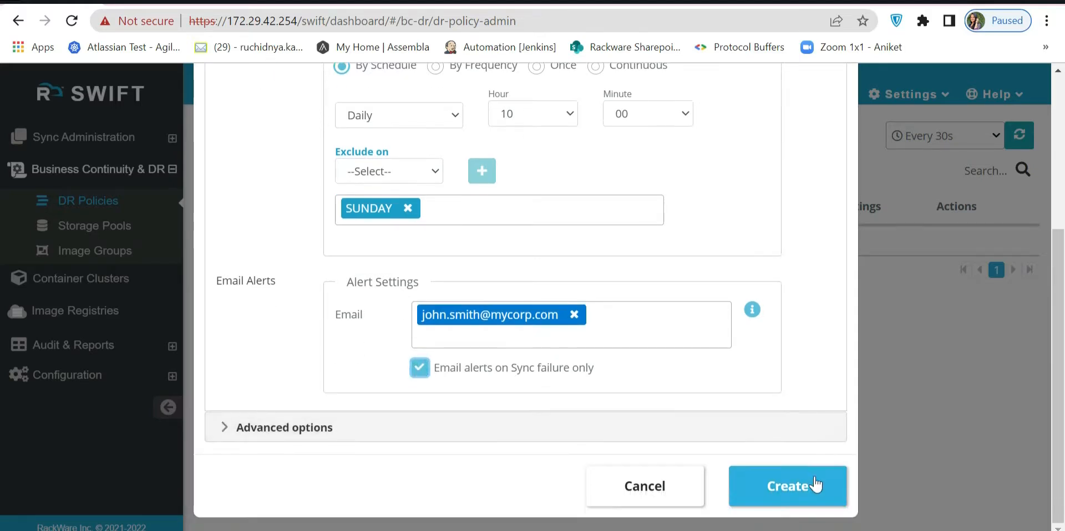
{"action": "left_click", "coordinate": [814, 486]}
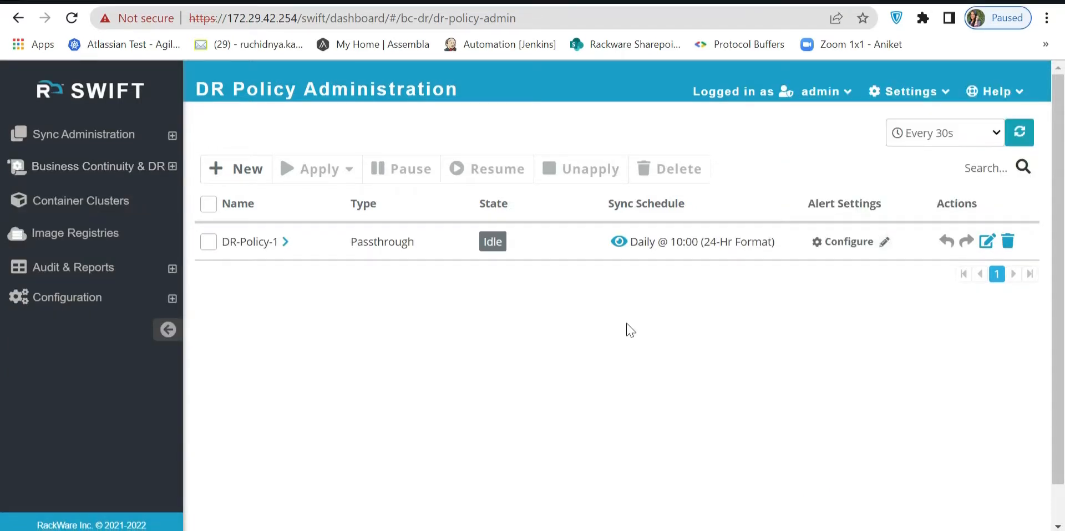
Apply DR-Policy-1 to a registry replication and schedule its execution to start later, at 05/22/2022 09:15.
{"action": "left_click", "coordinate": [208, 244]}
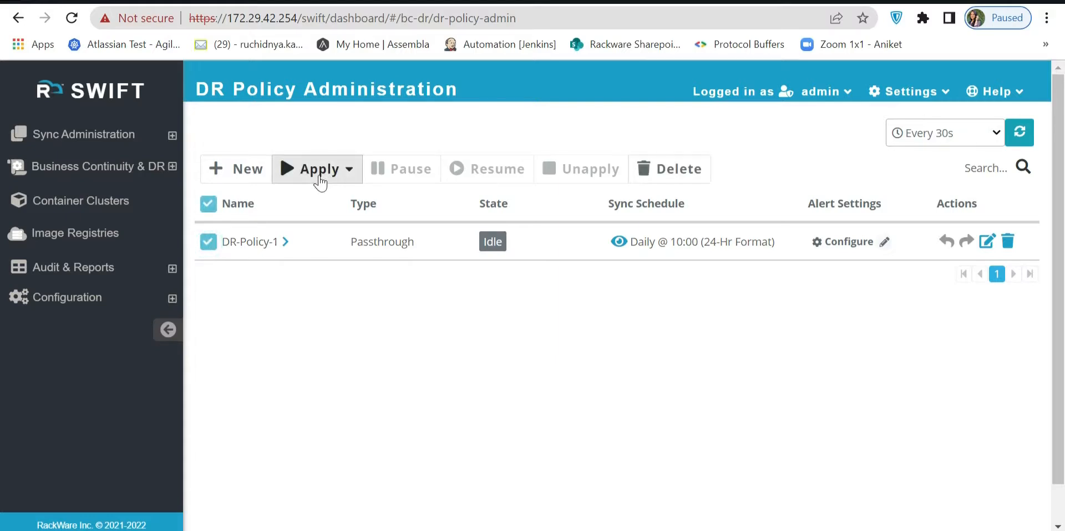
{"action": "left_click", "coordinate": [315, 173]}
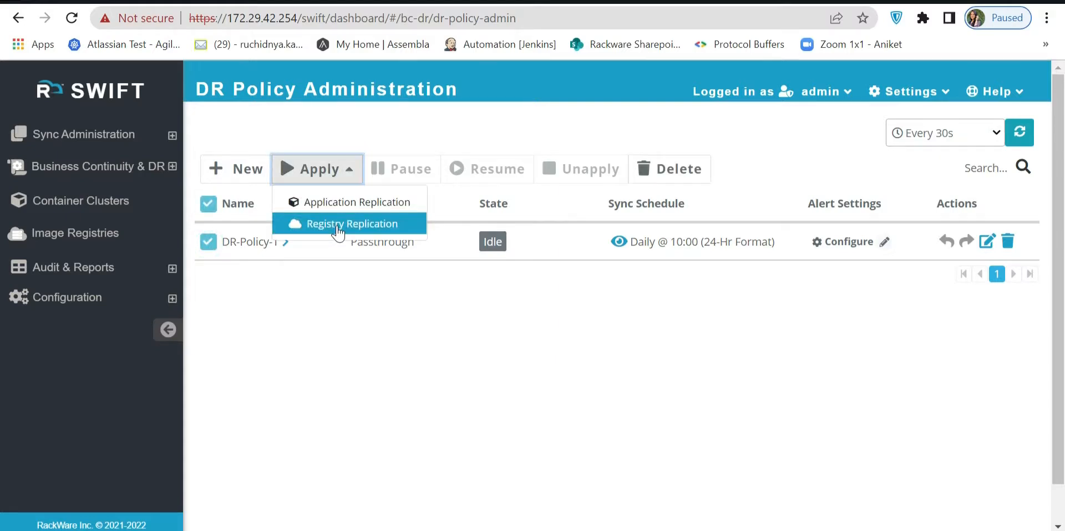
{"action": "left_click", "coordinate": [336, 225]}
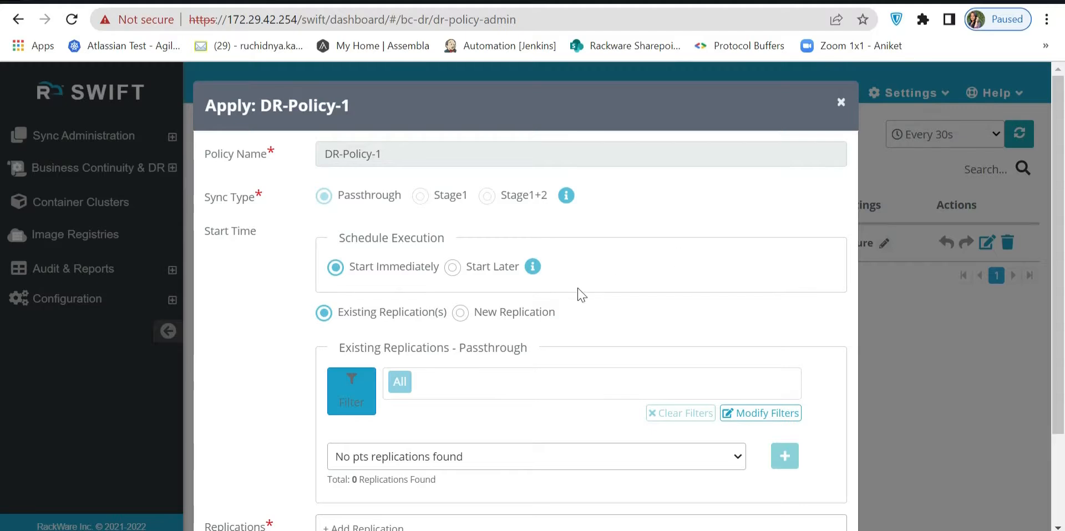
{"action": "left_click", "coordinate": [453, 268]}
{"action": "left_click", "coordinate": [448, 304]}
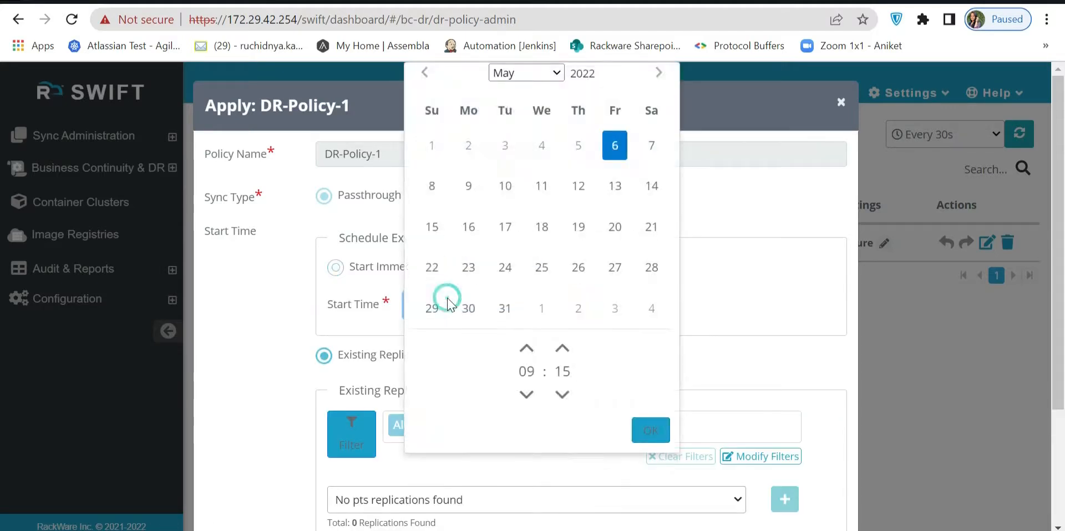
{"action": "left_click", "coordinate": [435, 268]}
Choose a new replication with Oracle OCI source dst-ocir-registry, Oracle OCI target backup-ocir-registry, and selective repositories.
{"action": "scroll", "coordinate": [661, 296], "scroll_direction": "down", "scroll_amount": 2}
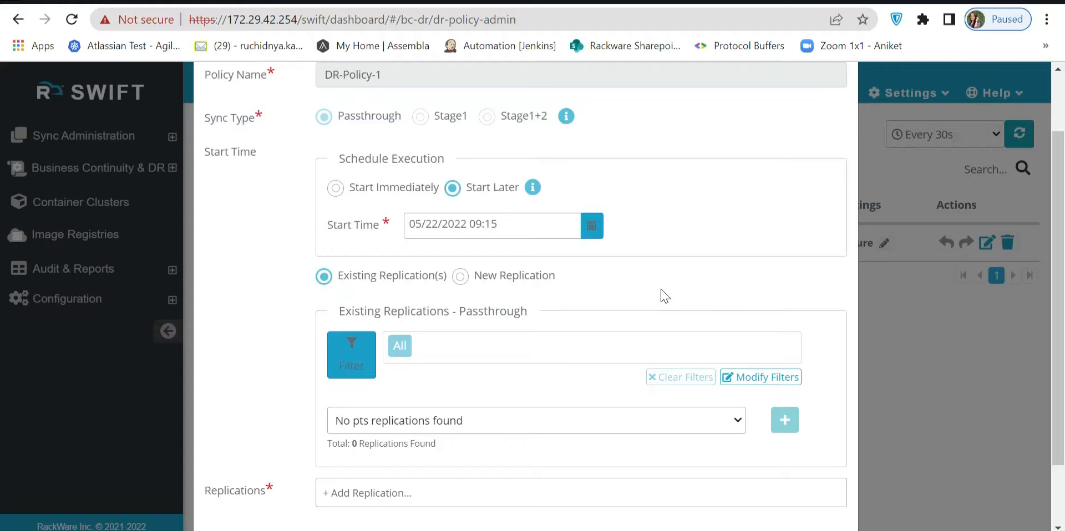
{"action": "left_click", "coordinate": [460, 277]}
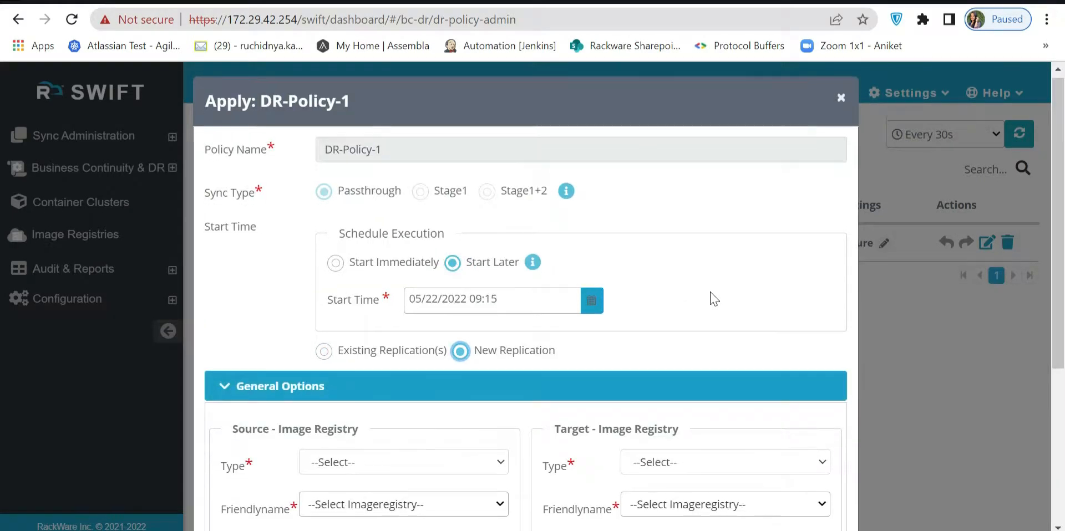
{"action": "scroll", "coordinate": [710, 300], "scroll_direction": "down", "scroll_amount": 2}
{"action": "scroll", "coordinate": [710, 300], "scroll_direction": "down", "scroll_amount": 2}
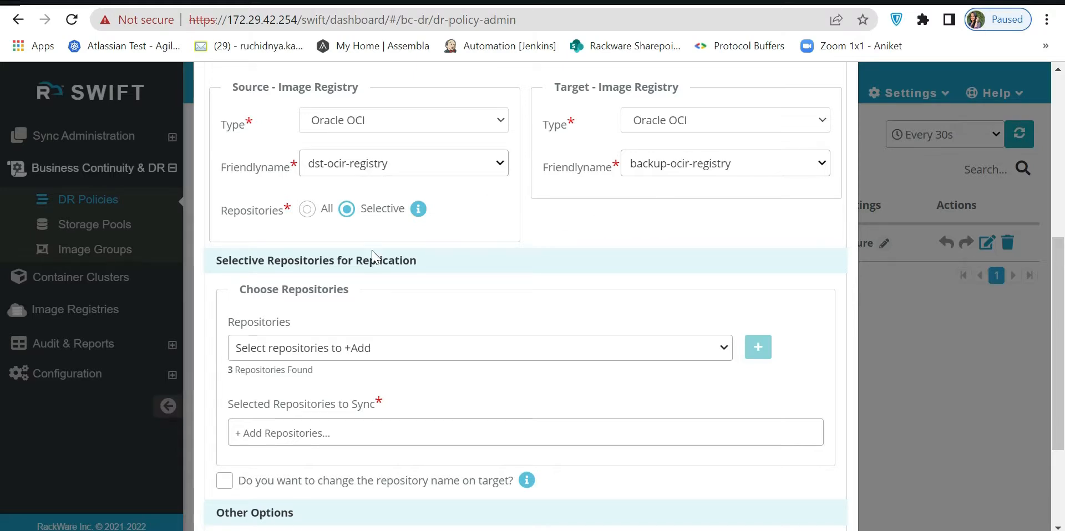
Add second-repo and ocir-first-repo to the repositories to sync and apply DR-Policy-1 to the new replication.
{"action": "left_click", "coordinate": [397, 348]}
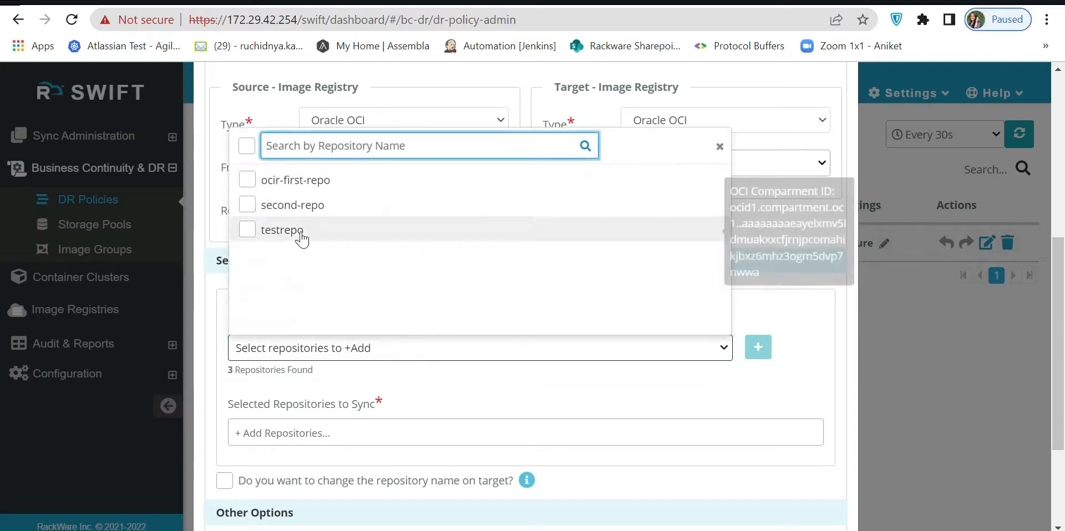
{"action": "left_click", "coordinate": [248, 206]}
{"action": "left_click", "coordinate": [248, 206]}
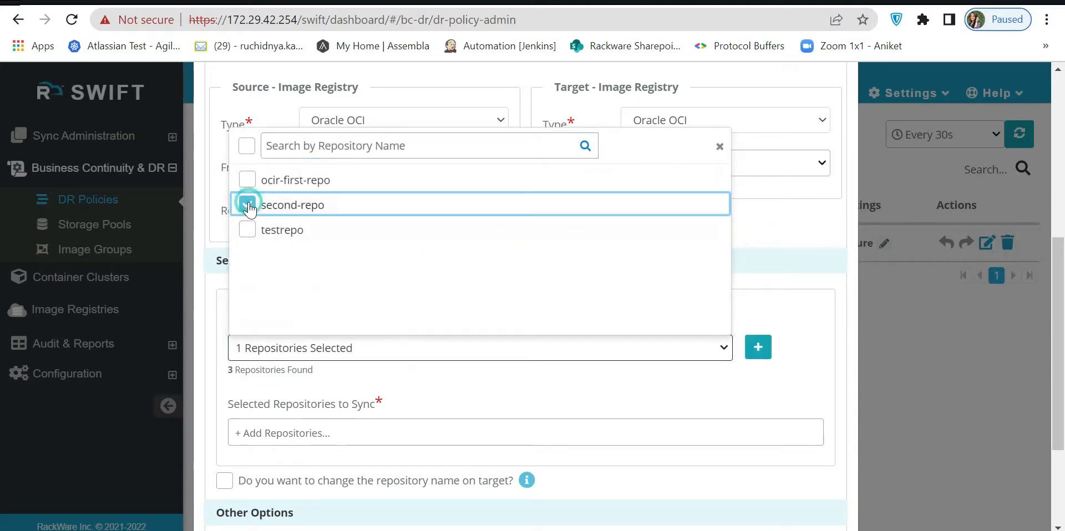
{"action": "left_click", "coordinate": [245, 183]}
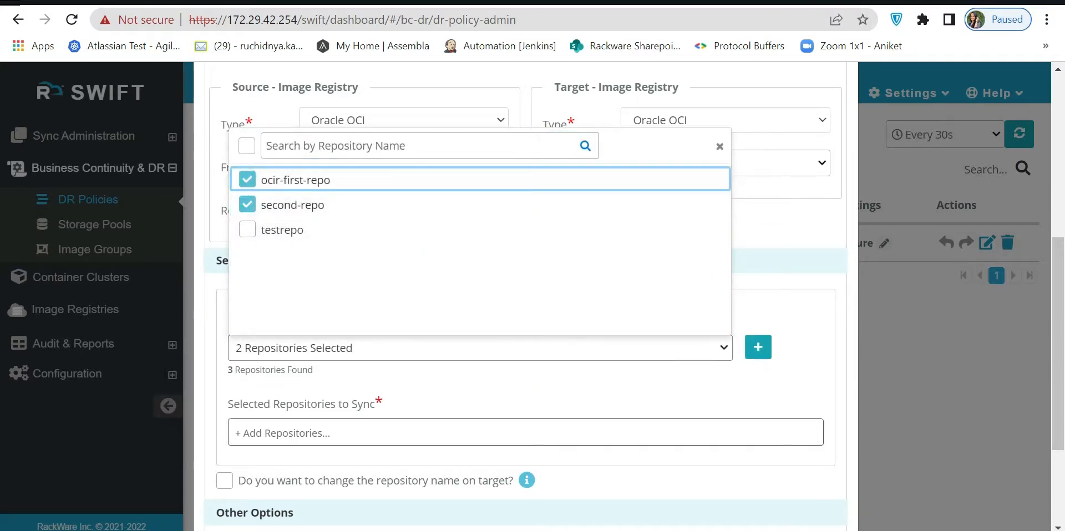
{"action": "left_click", "coordinate": [758, 349]}
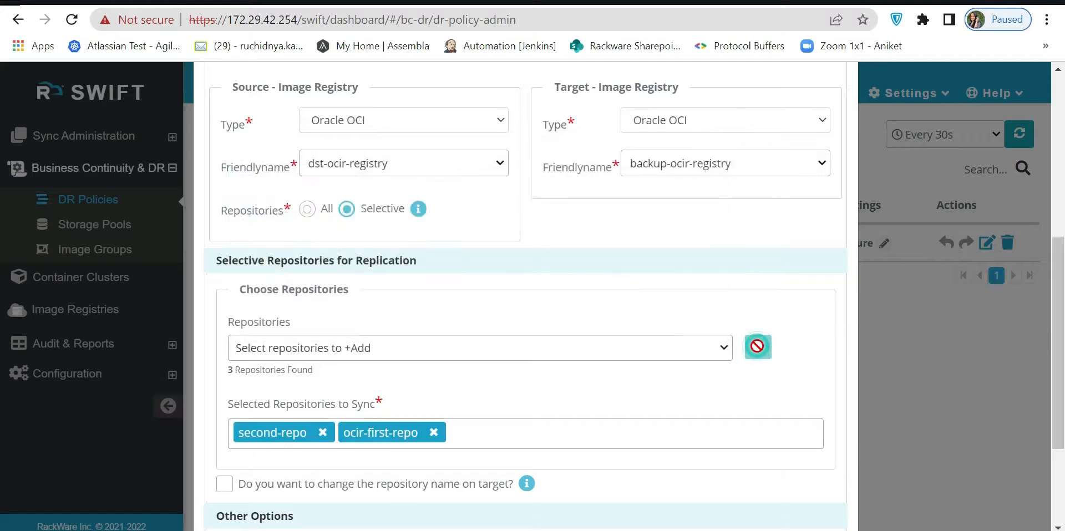
{"action": "scroll", "coordinate": [758, 350], "scroll_direction": "down", "scroll_amount": 3}
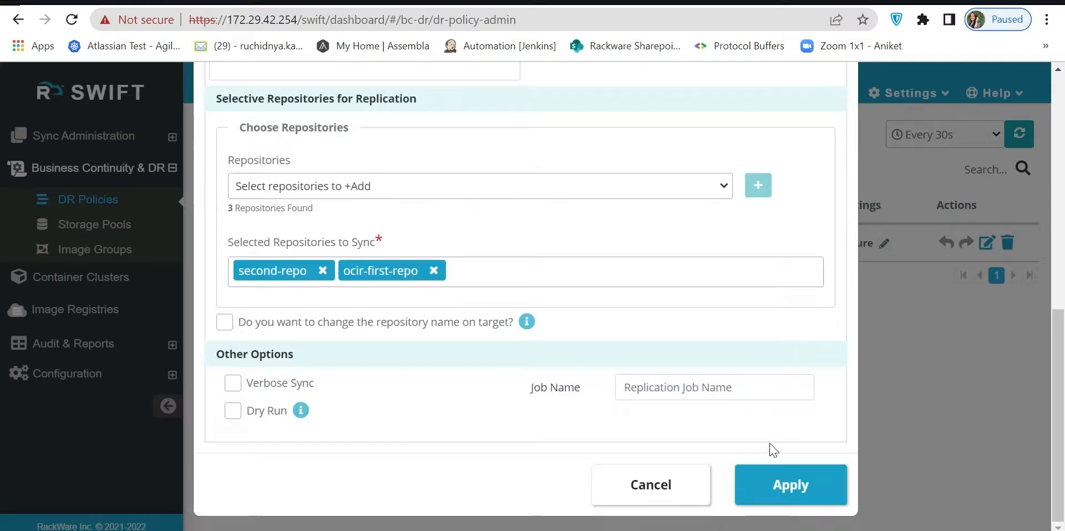
{"action": "left_click", "coordinate": [771, 488]}
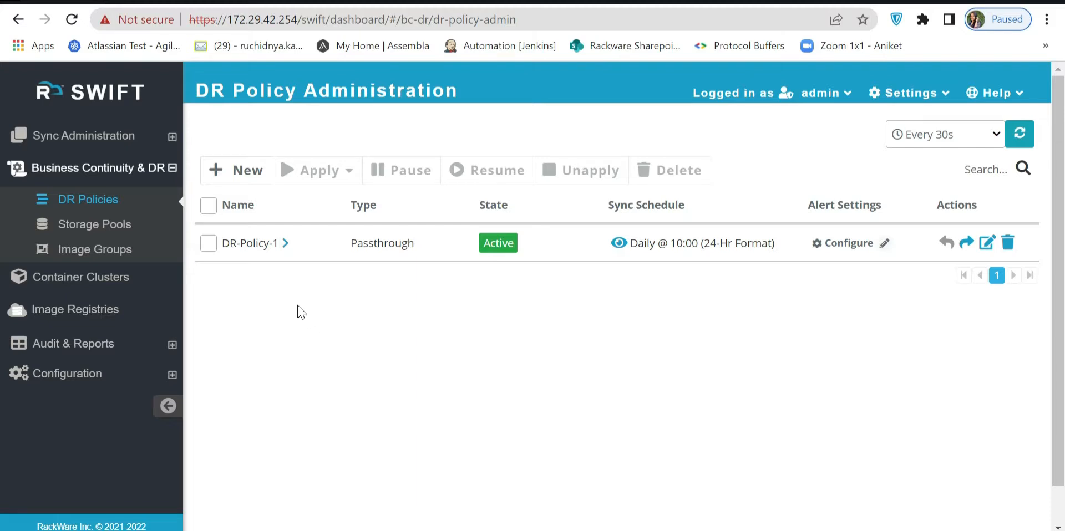
Create a selective registry replication from the Oracle OCI registry dst-ocir-registry to backup-ocir-registry.
{"action": "left_click", "coordinate": [119, 137]}
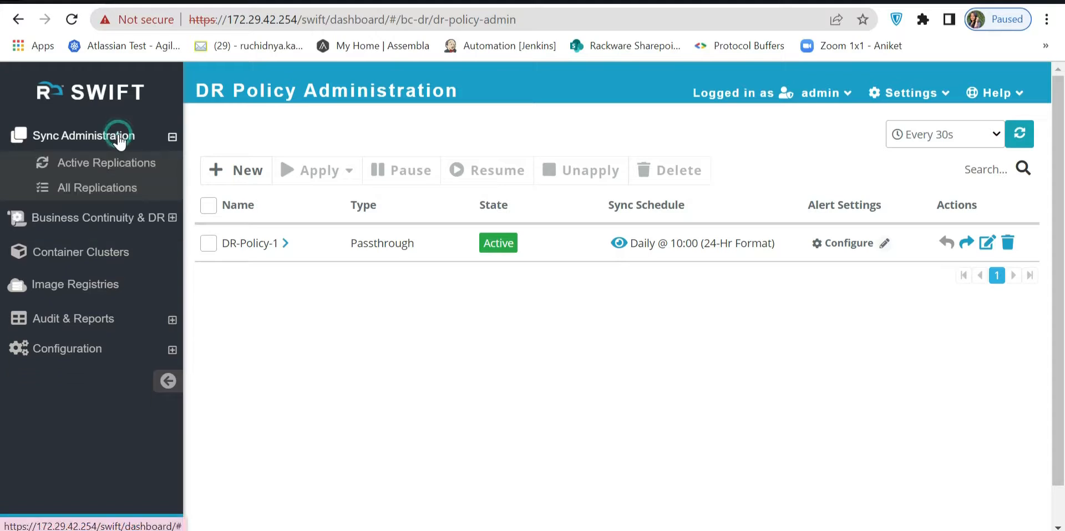
{"action": "left_click", "coordinate": [111, 191]}
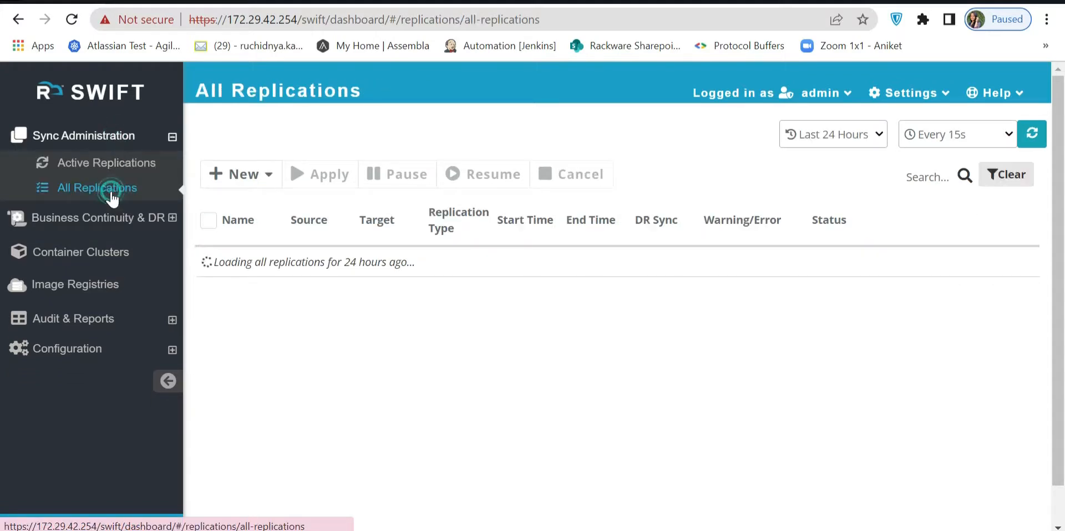
{"action": "left_click", "coordinate": [226, 183]}
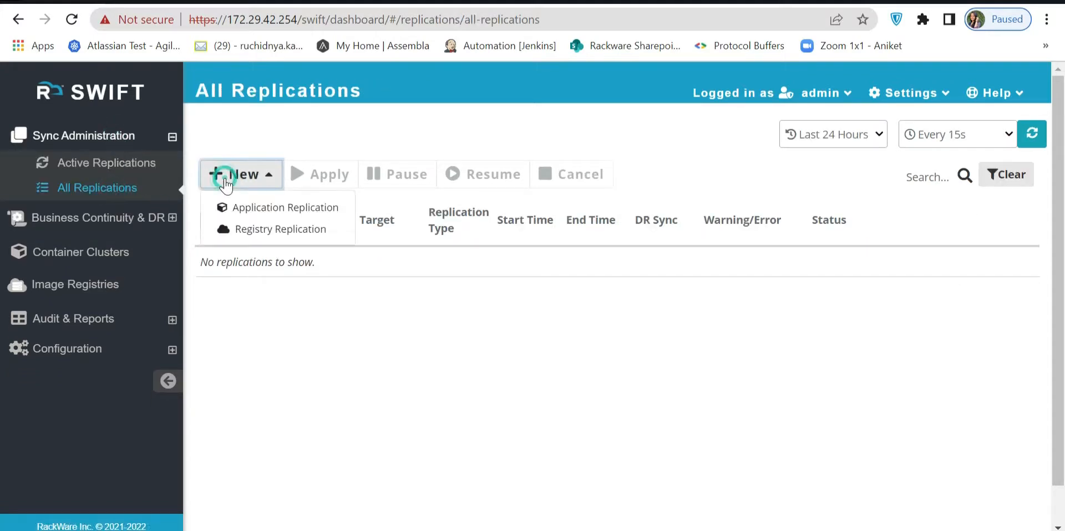
{"action": "left_click", "coordinate": [240, 229]}
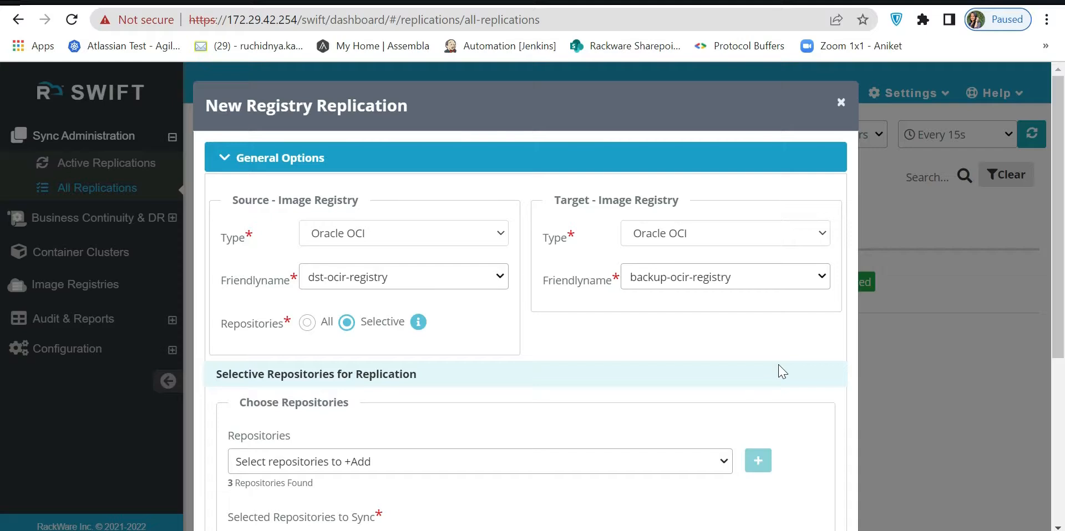
{"action": "scroll", "coordinate": [784, 304], "scroll_direction": "down", "scroll_amount": 5}
{"action": "left_click", "coordinate": [797, 503]}
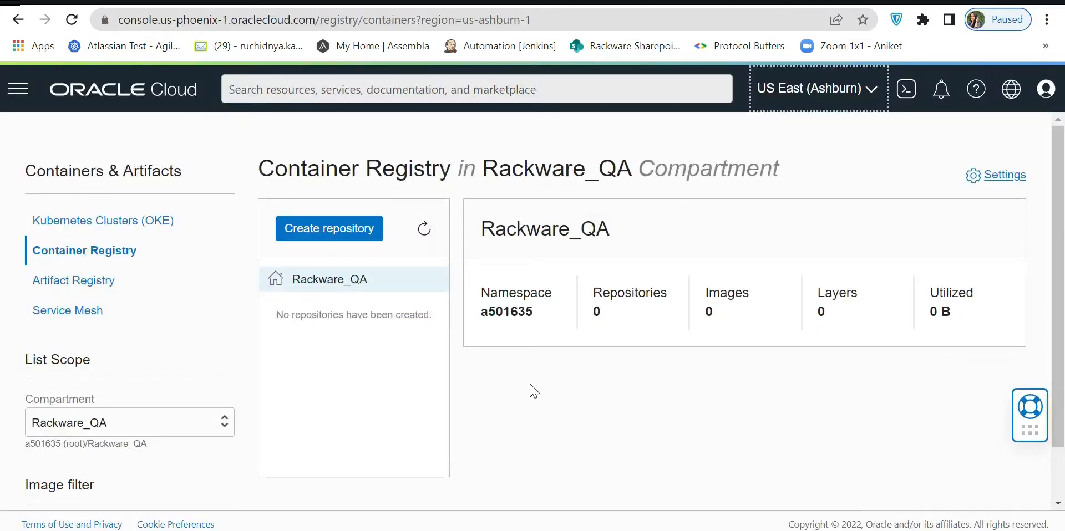
Switch to Oracle Cloud and refresh the container repository list in the Rackware_QA compartment, US East (Ashburn).
{"action": "left_click", "coordinate": [536, 407]}
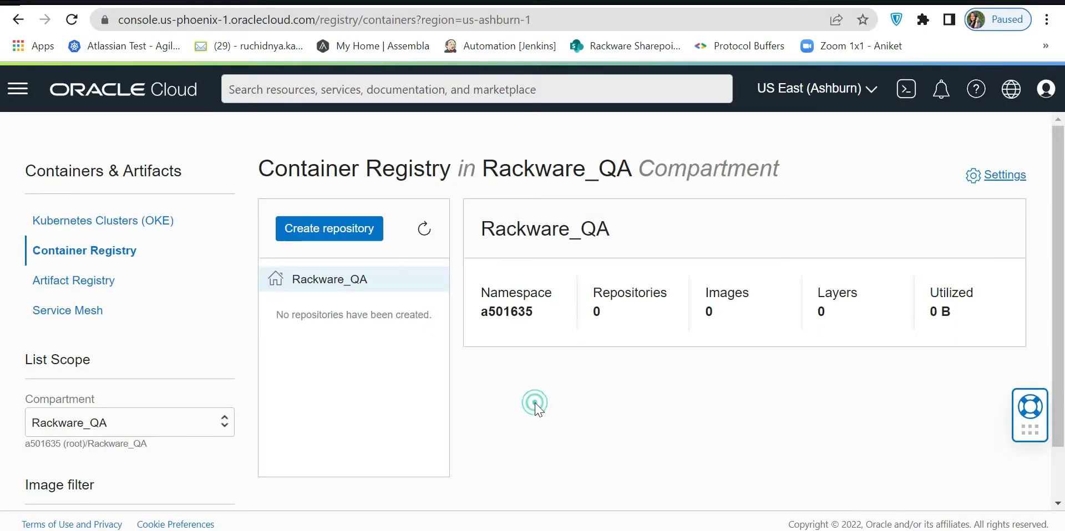
{"action": "left_click", "coordinate": [422, 227]}
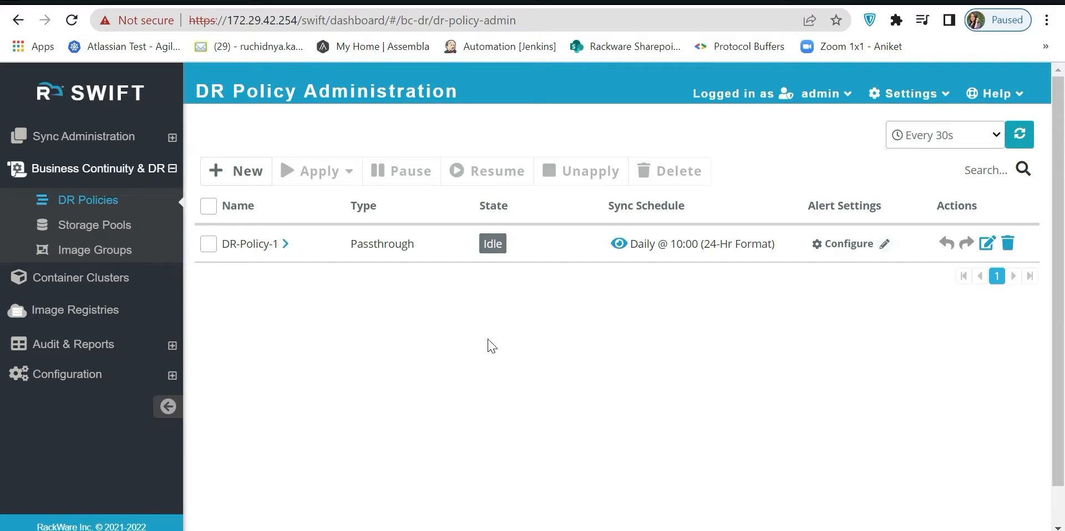
In RackWare SWIFT, apply DR-Policy-1 as a registry replication to the existing replication Job-20, starting immediately.
{"action": "left_click", "coordinate": [208, 246]}
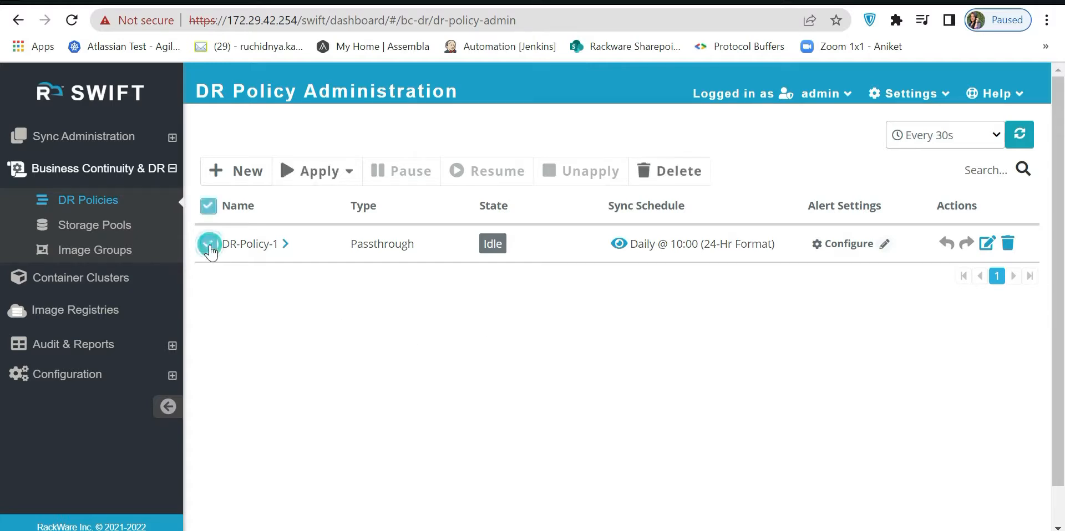
{"action": "left_click", "coordinate": [311, 171]}
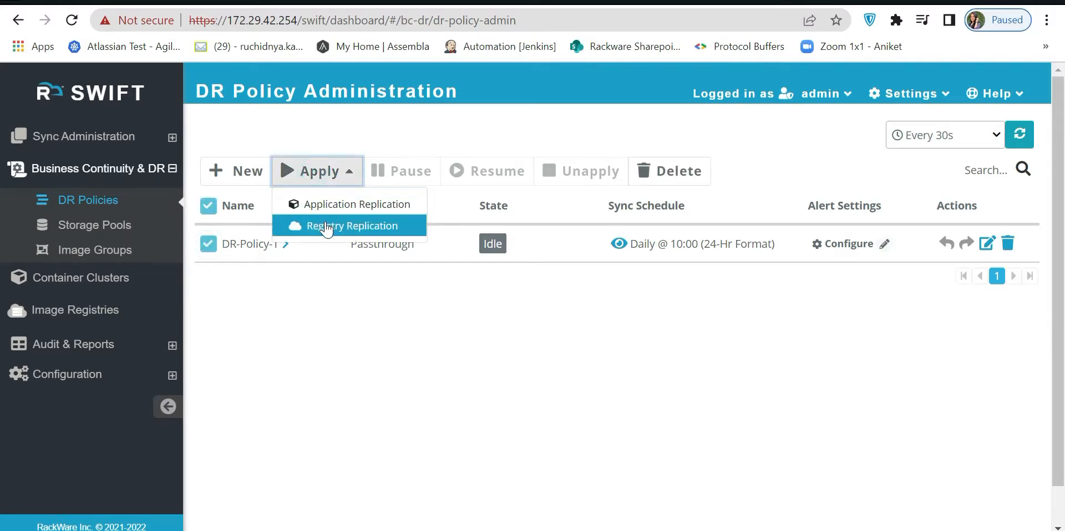
{"action": "left_click", "coordinate": [326, 227]}
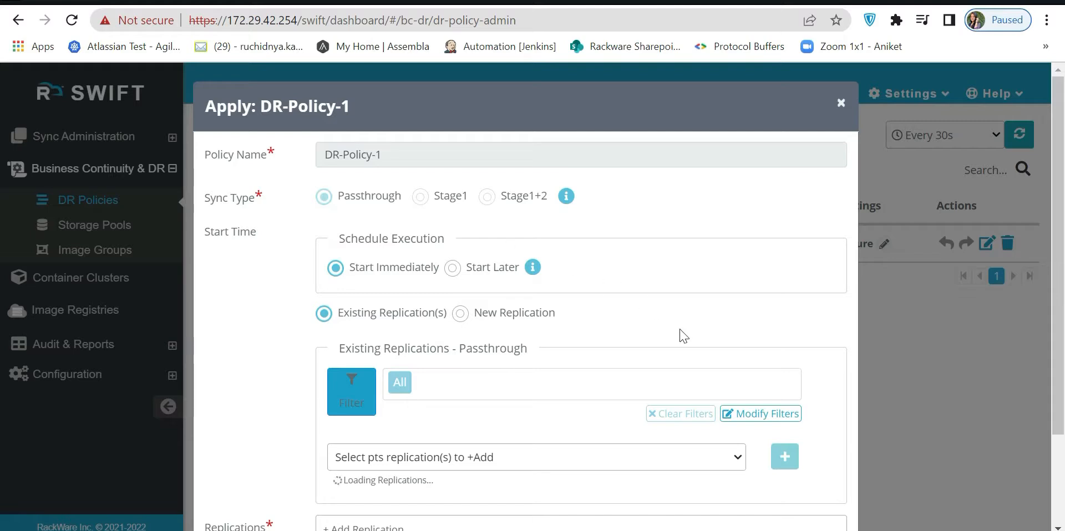
{"action": "scroll", "coordinate": [685, 337], "scroll_direction": "down", "scroll_amount": 1}
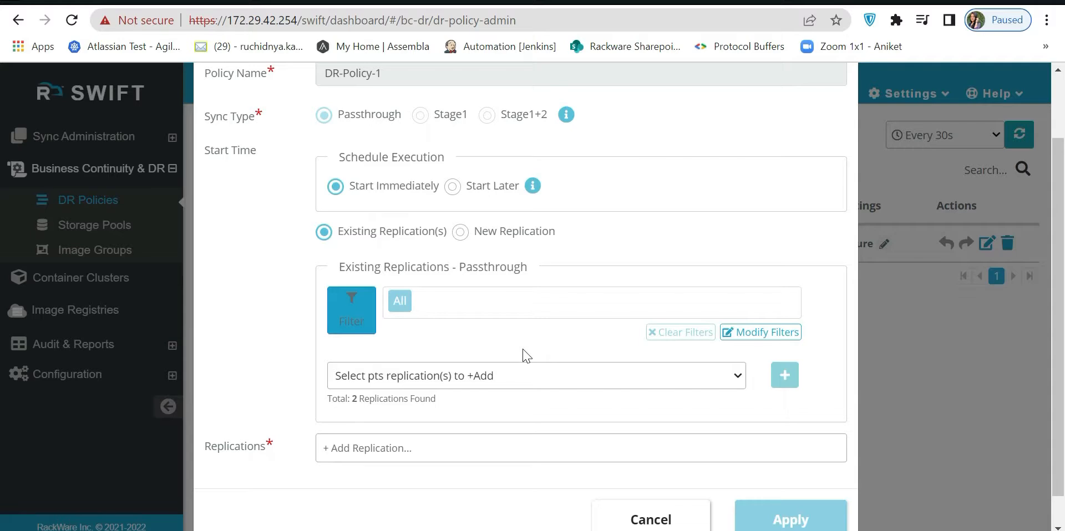
{"action": "scroll", "coordinate": [637, 369], "scroll_direction": "down", "scroll_amount": 1}
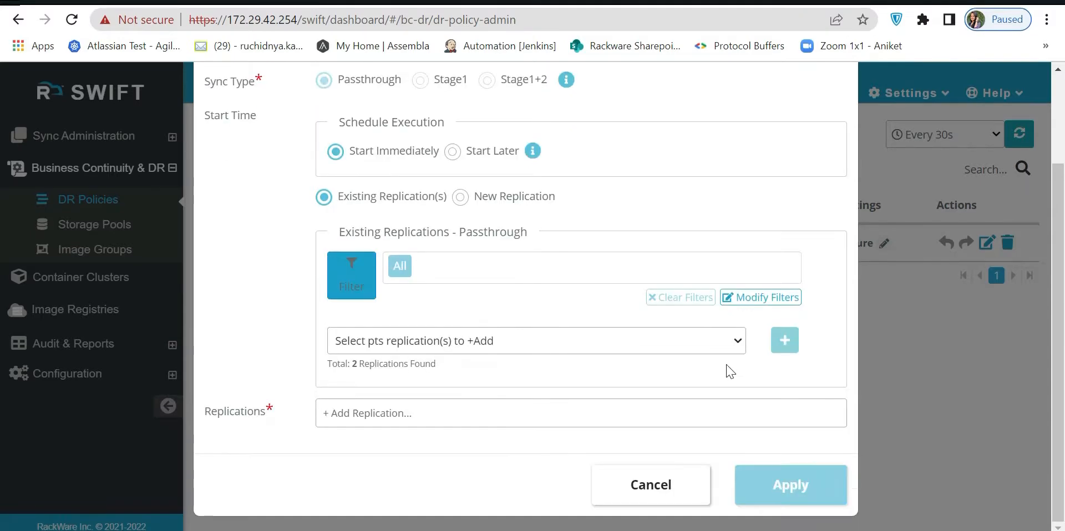
{"action": "left_click", "coordinate": [736, 342]}
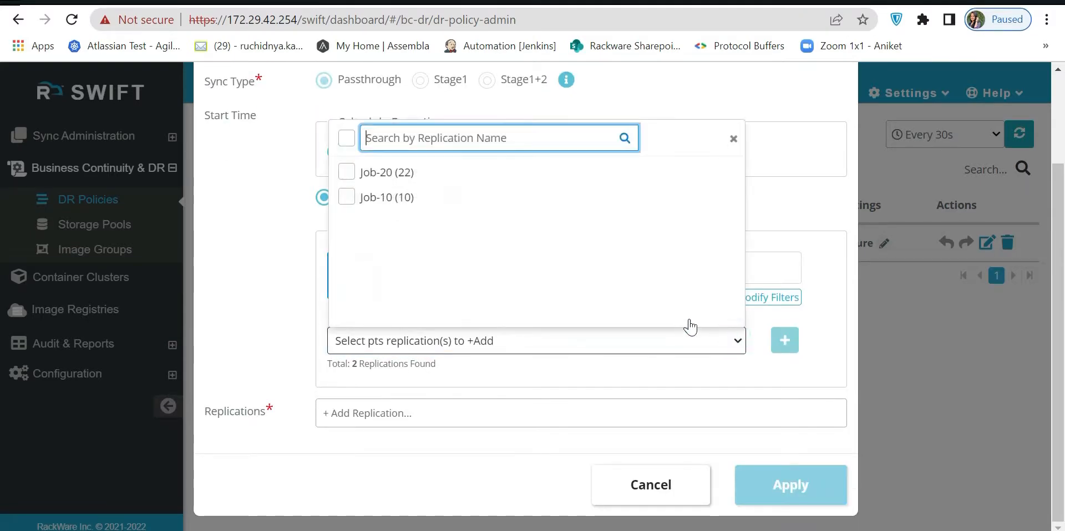
{"action": "left_click", "coordinate": [402, 175]}
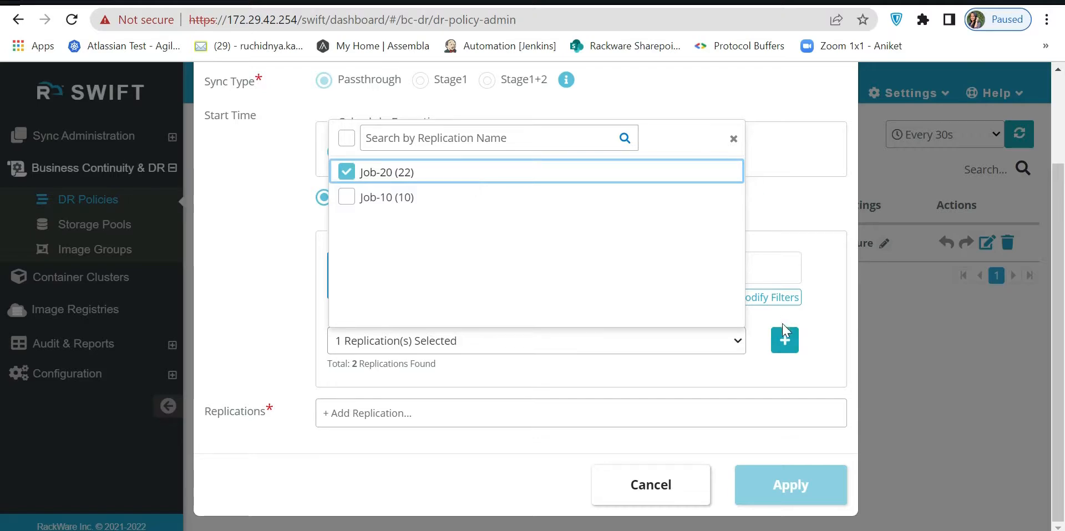
{"action": "left_click", "coordinate": [784, 340]}
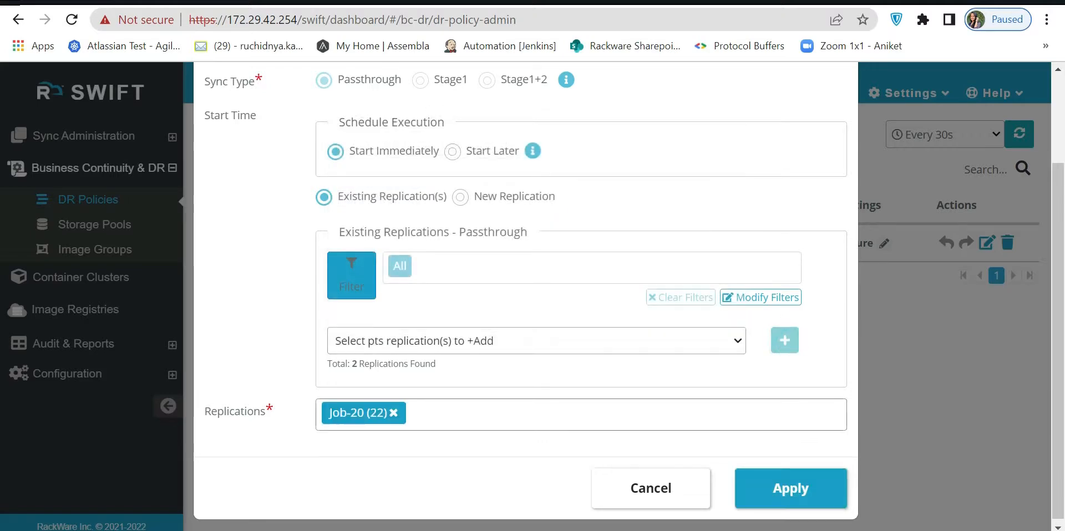
{"action": "left_click", "coordinate": [784, 501]}
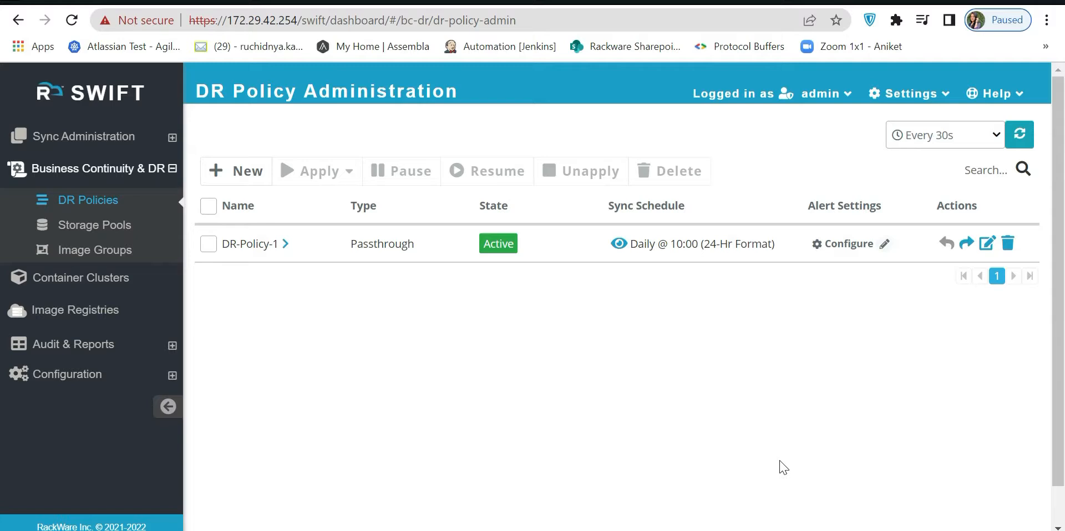
Fail over DR-Policy-1 selectively for its one DR operation, without drill mode.
{"action": "left_click", "coordinate": [961, 254]}
{"action": "left_click", "coordinate": [961, 256]}
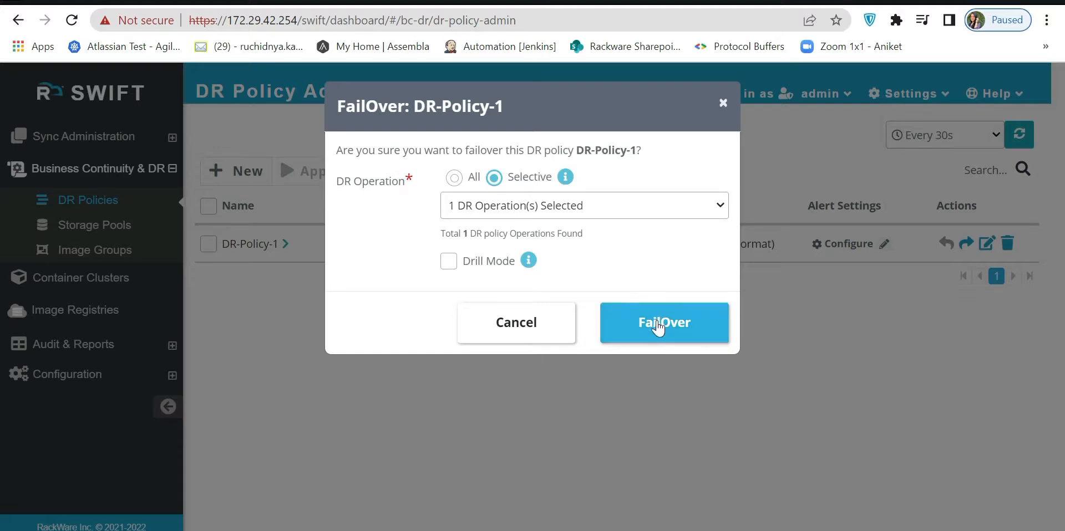
{"action": "left_click", "coordinate": [658, 328]}
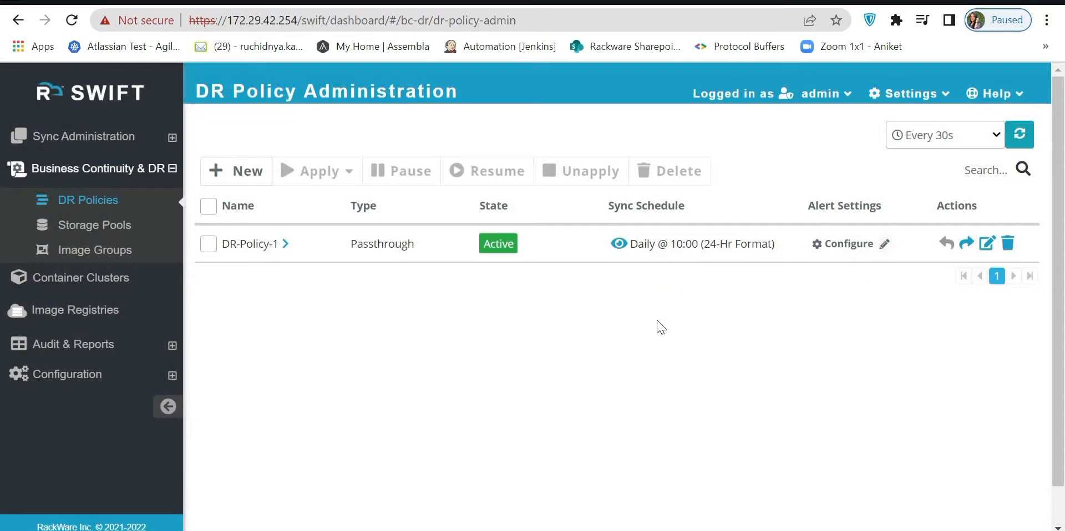
Fall back DR-Policy-1 for all of its DR operations, leaving No Reverse Sync off.
{"action": "scroll", "coordinate": [660, 327], "scroll_direction": "down", "scroll_amount": 1}
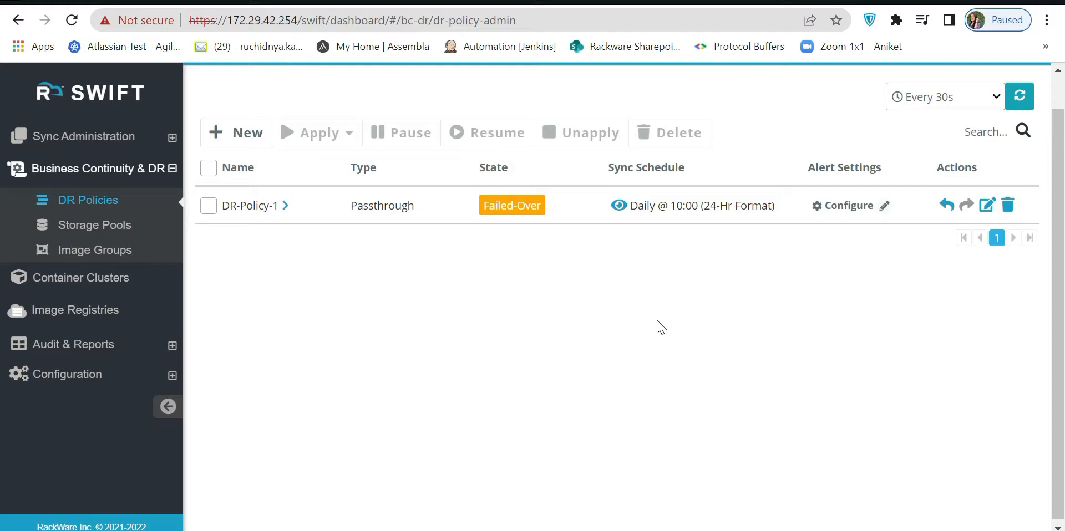
{"action": "left_click", "coordinate": [946, 206]}
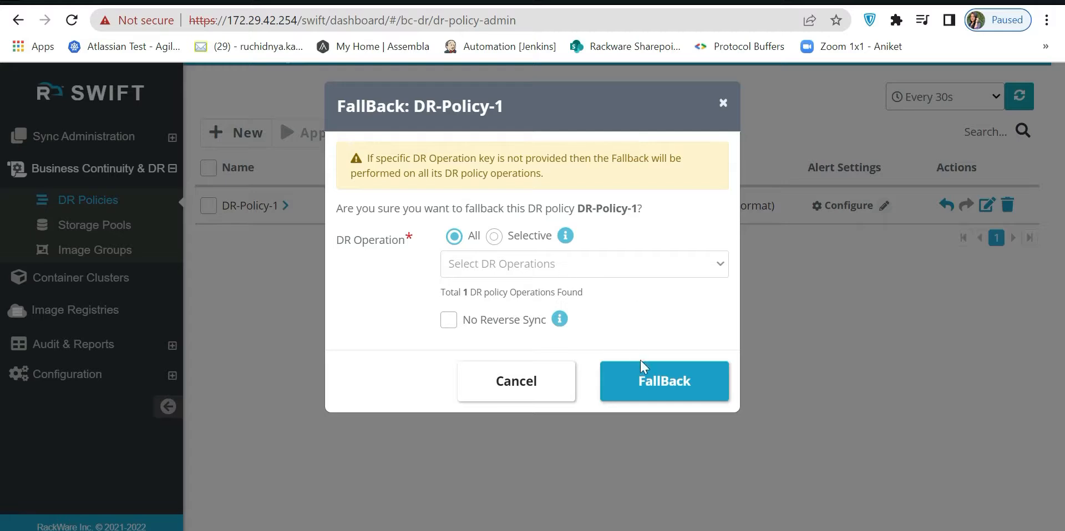
{"action": "left_click", "coordinate": [655, 387]}
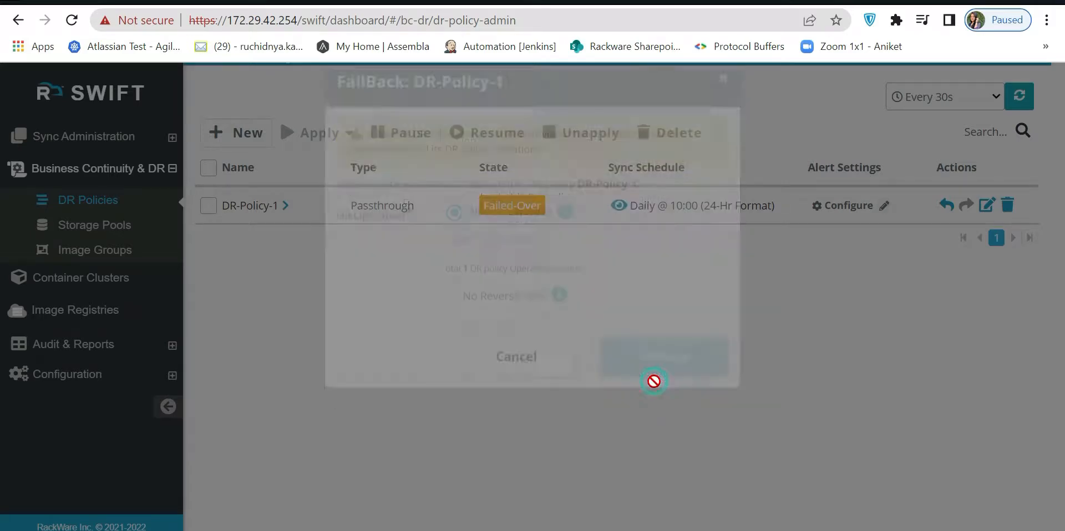